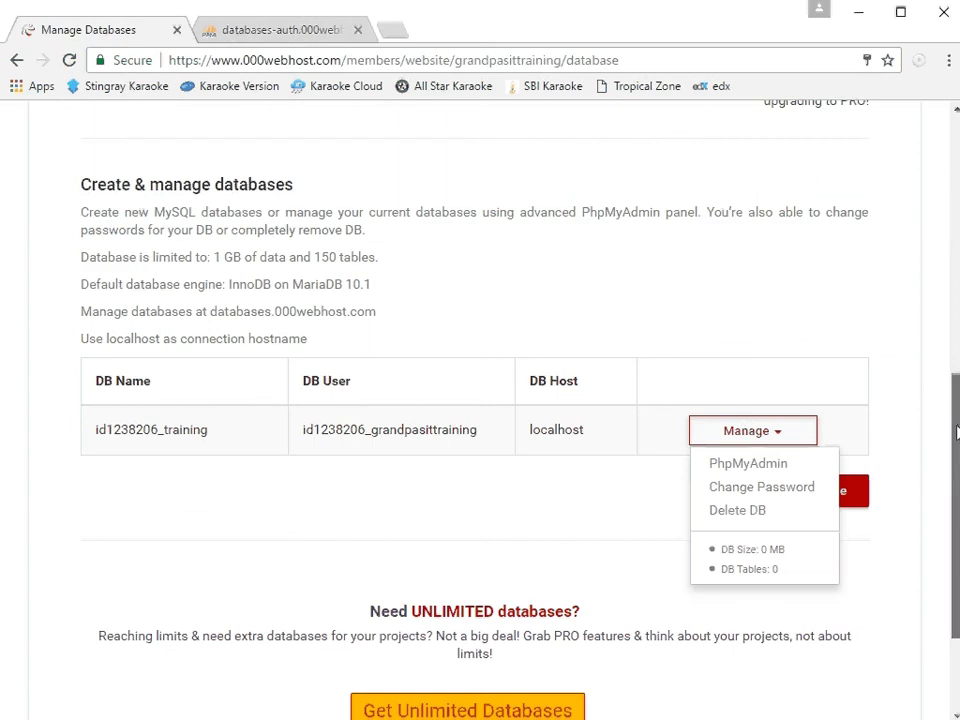
# Open the grandpasittraining.000webhostapp.com site from the database management page, review its public_html file list, and close it
pyautogui.moveTo(953, 432); pyautogui.dragTo(504, 118)
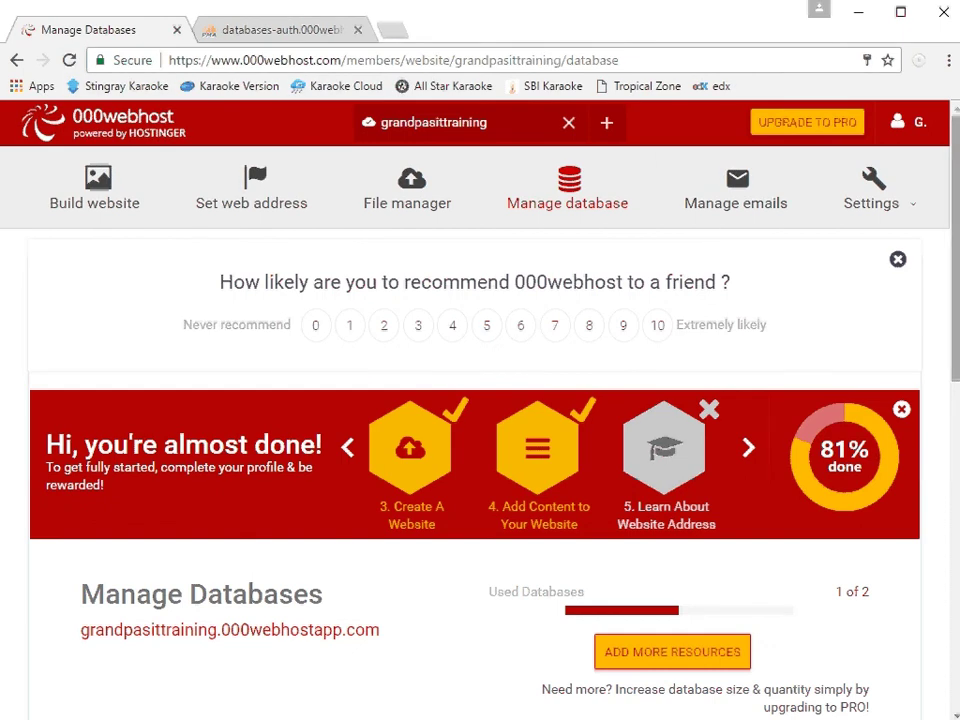
pyautogui.moveTo(947, 322); pyautogui.dragTo(866, 381)
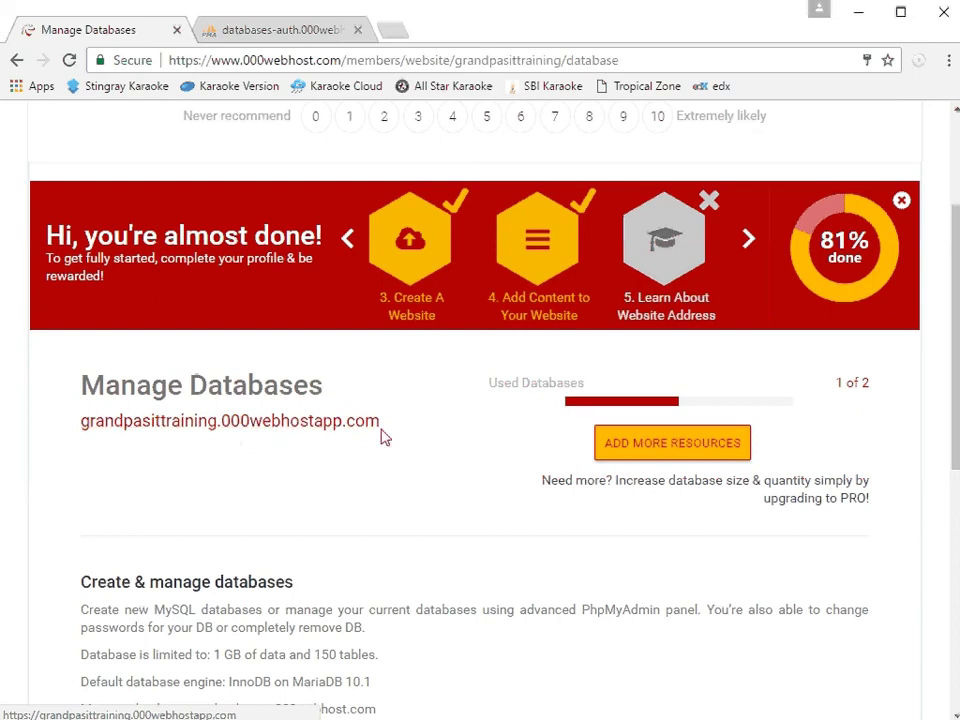
pyautogui.click(209, 428)
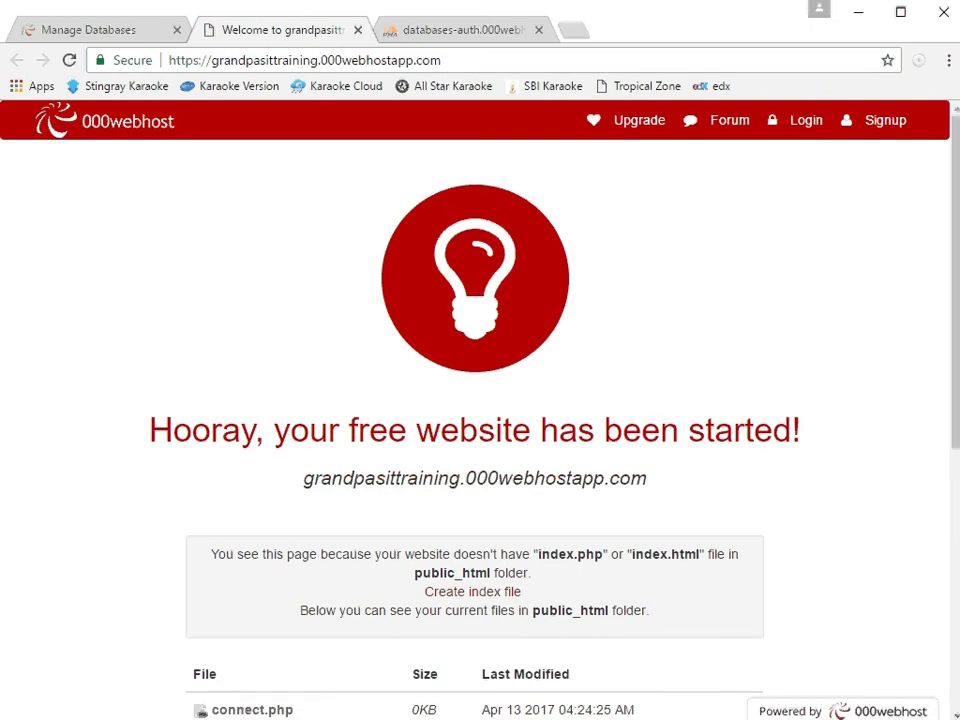
pyautogui.moveTo(955, 377); pyautogui.dragTo(908, 496)
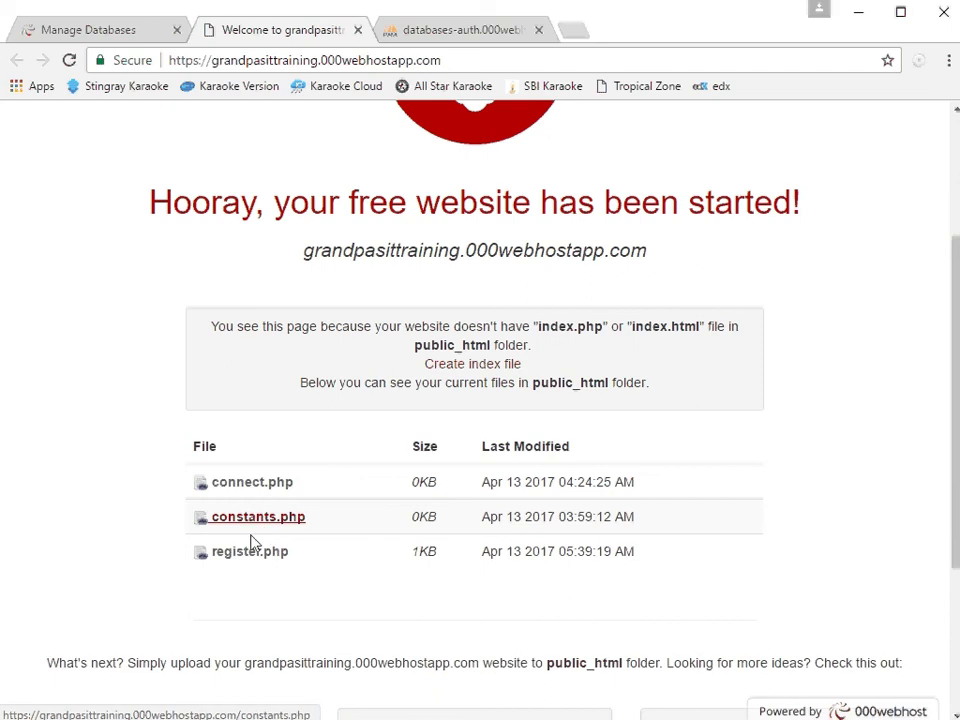
pyautogui.scroll(3, 900, 380)
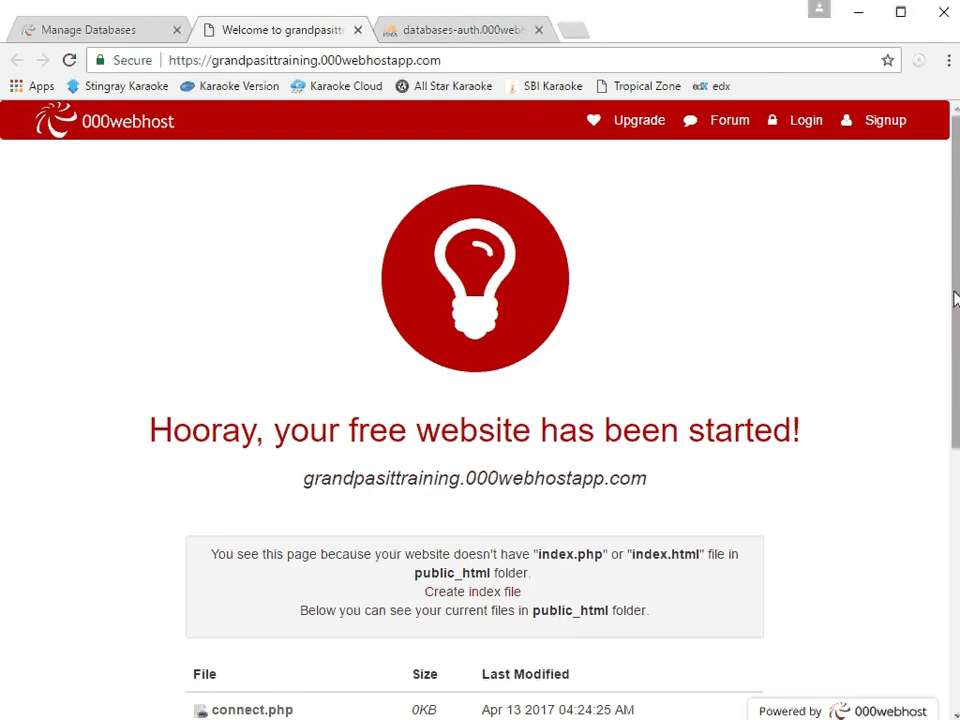
pyautogui.click(357, 30)
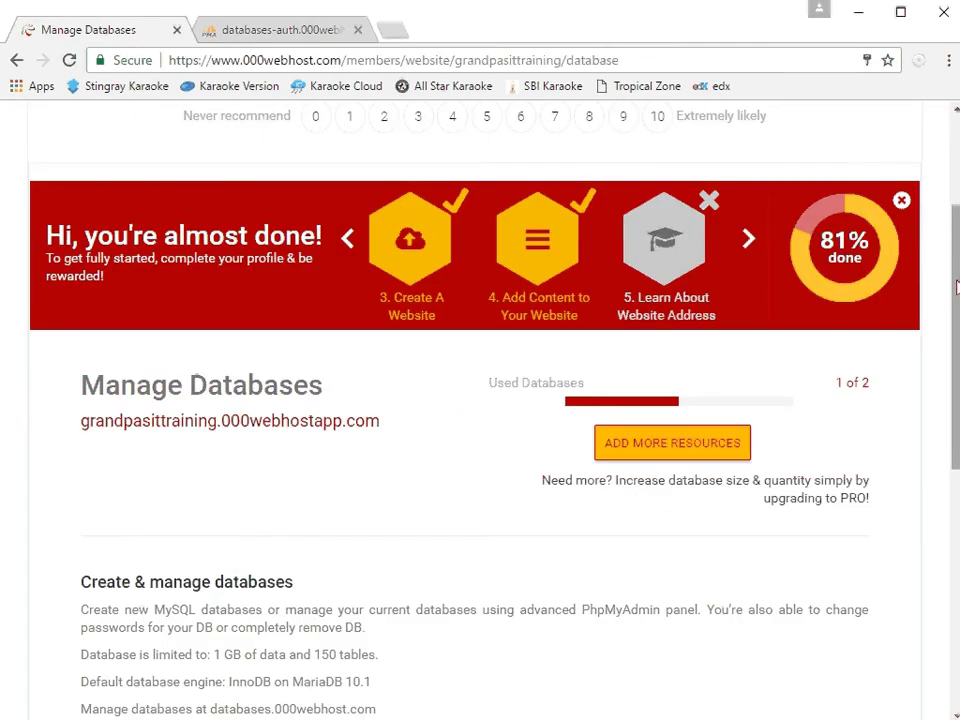
# Show the management options for the training database and switch to its already open phpMyAdmin page
pyautogui.moveTo(957, 288); pyautogui.dragTo(945, 418)
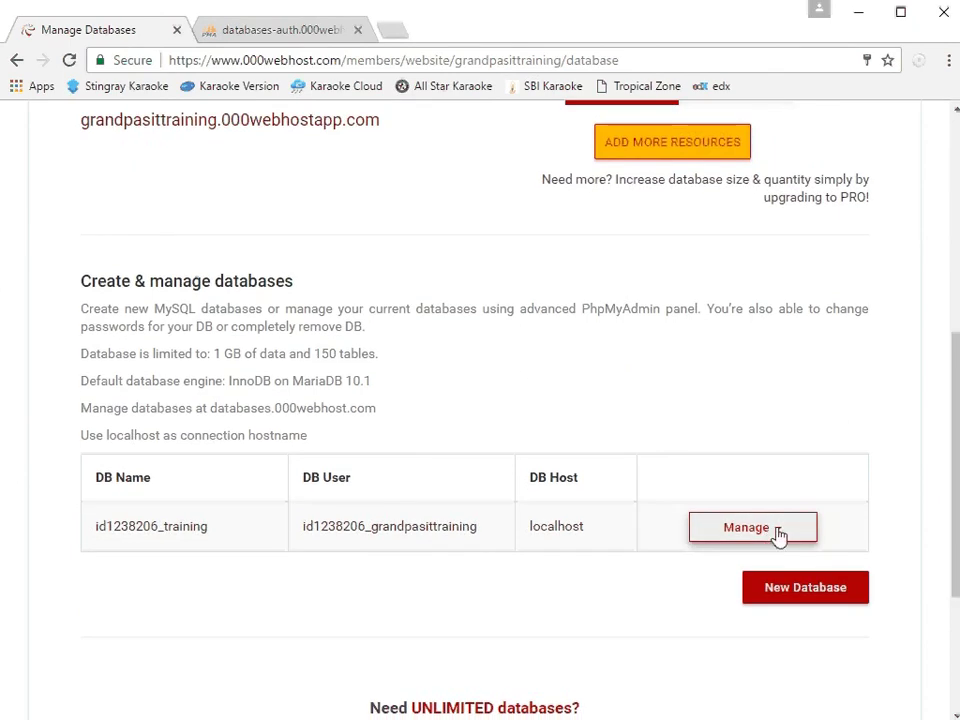
pyautogui.click(773, 530)
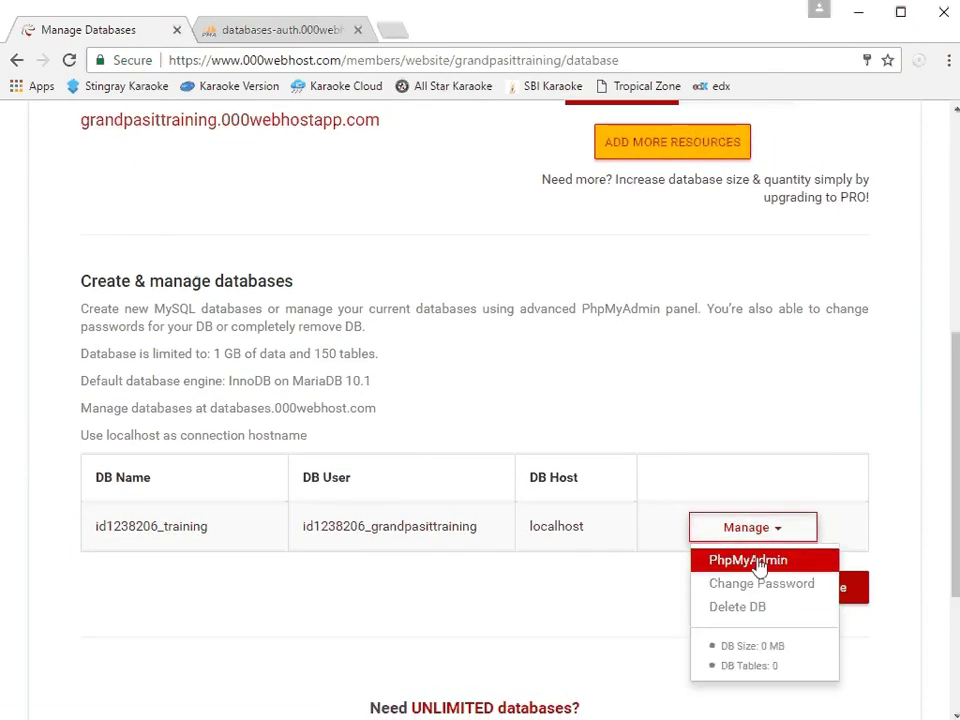
pyautogui.click(287, 32)
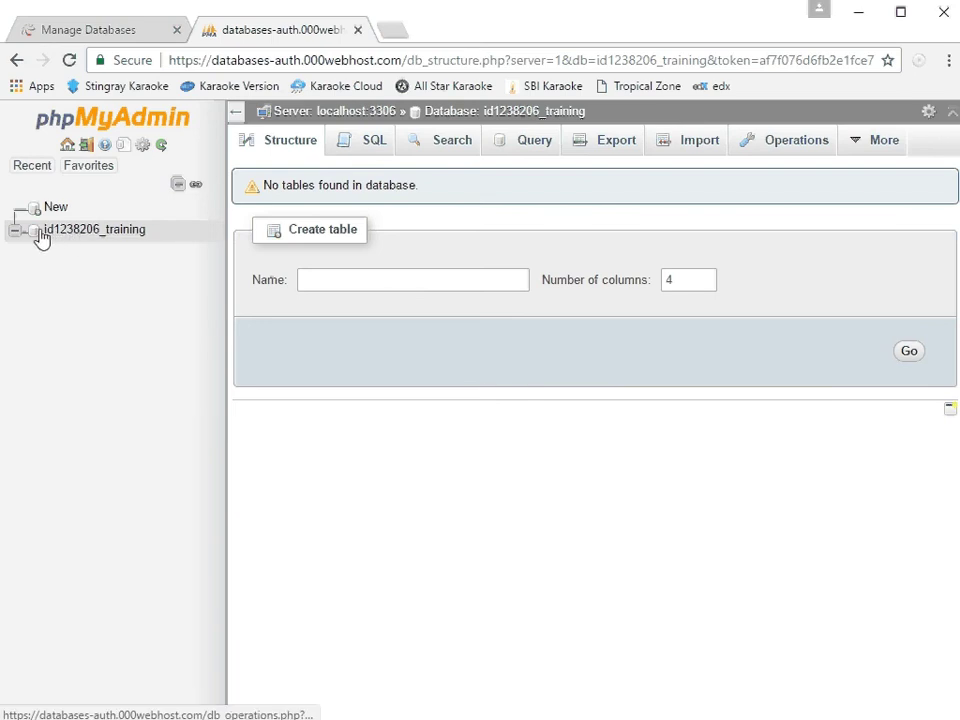
# Start a new table named USERS with 6 columns in the training database
pyautogui.click(342, 282)
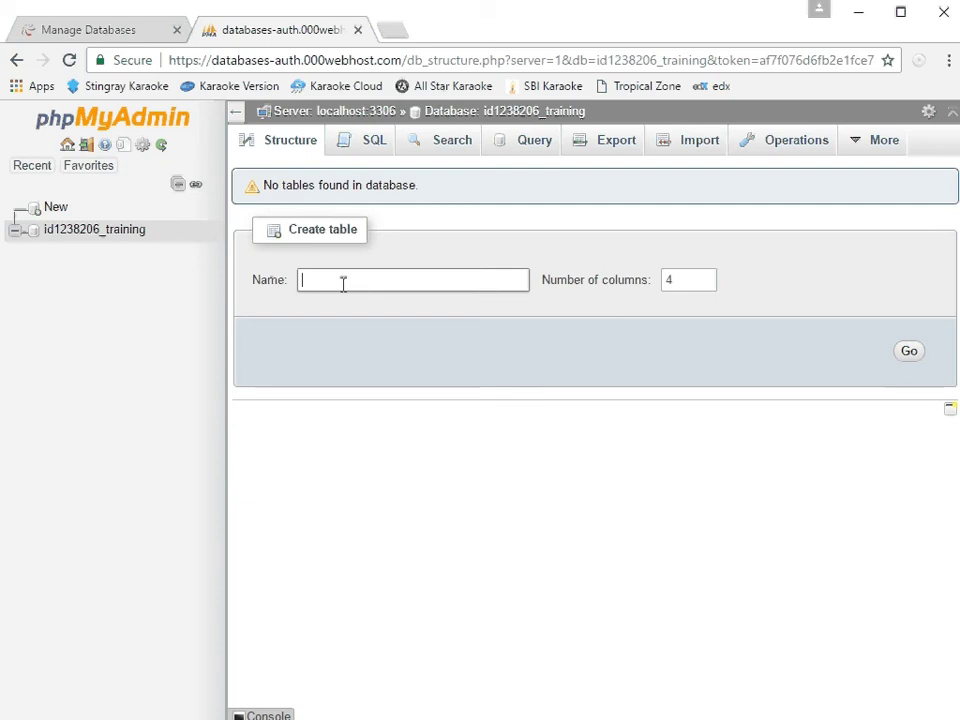
pyautogui.write('USERS')
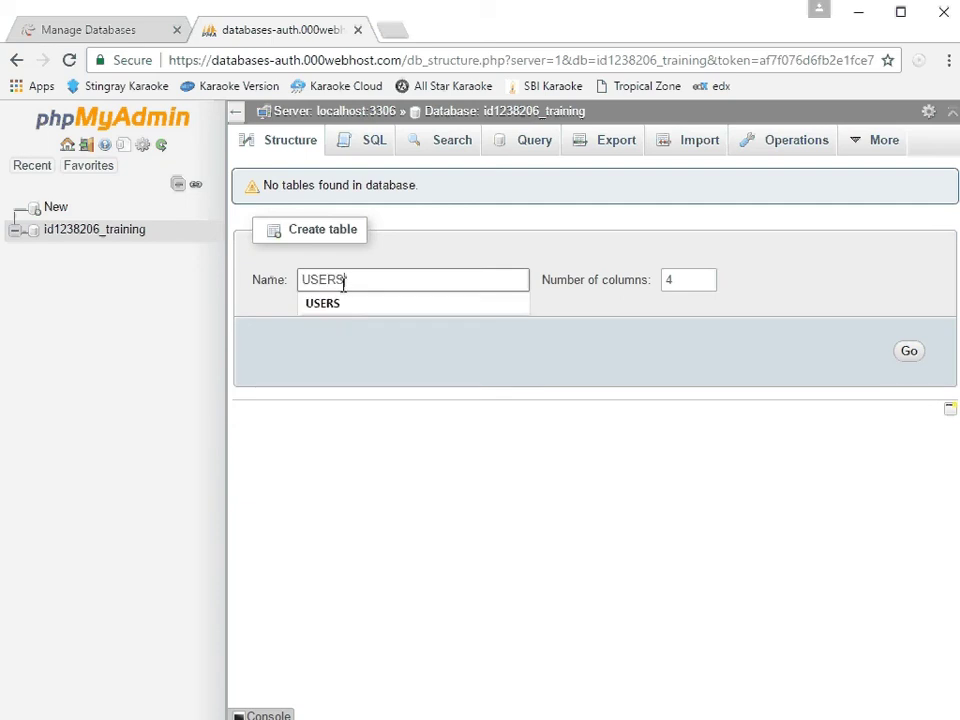
pyautogui.click(454, 253)
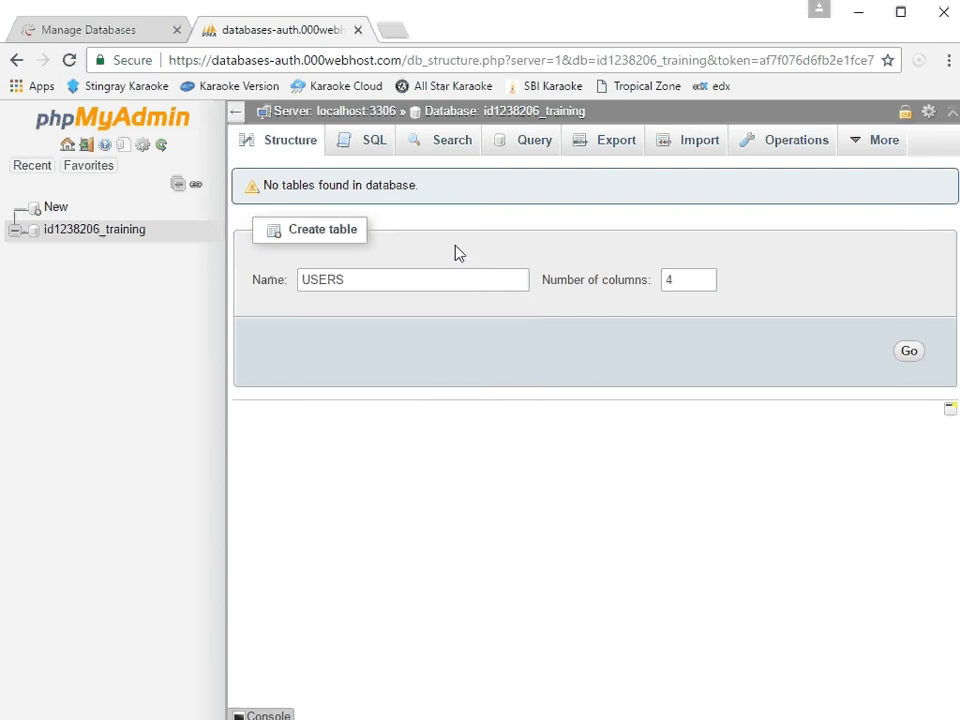
pyautogui.click(346, 282)
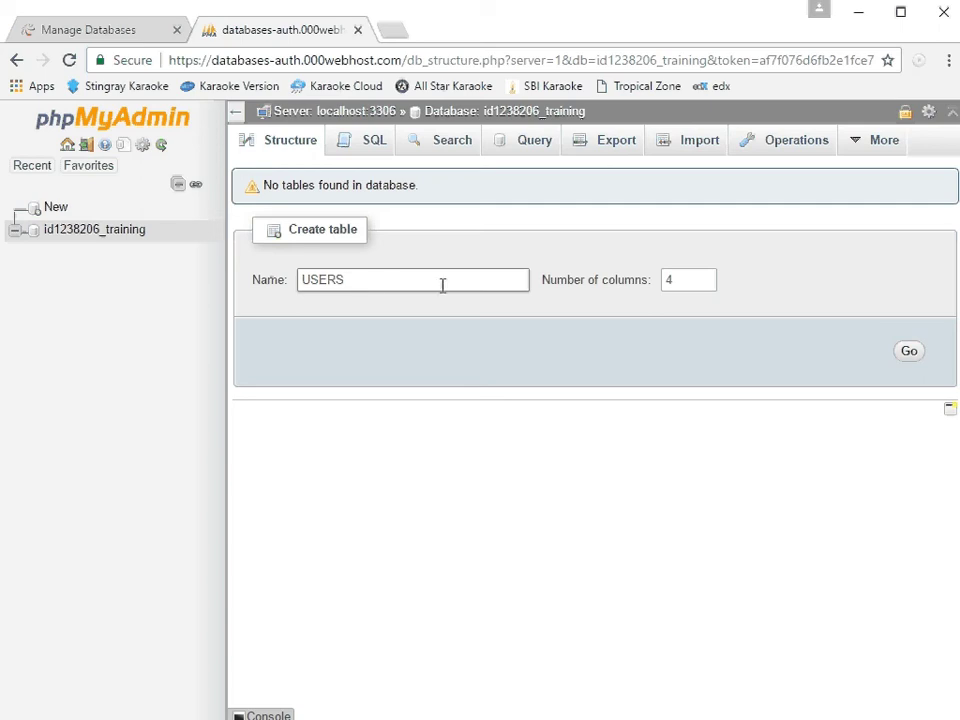
pyautogui.click(680, 280)
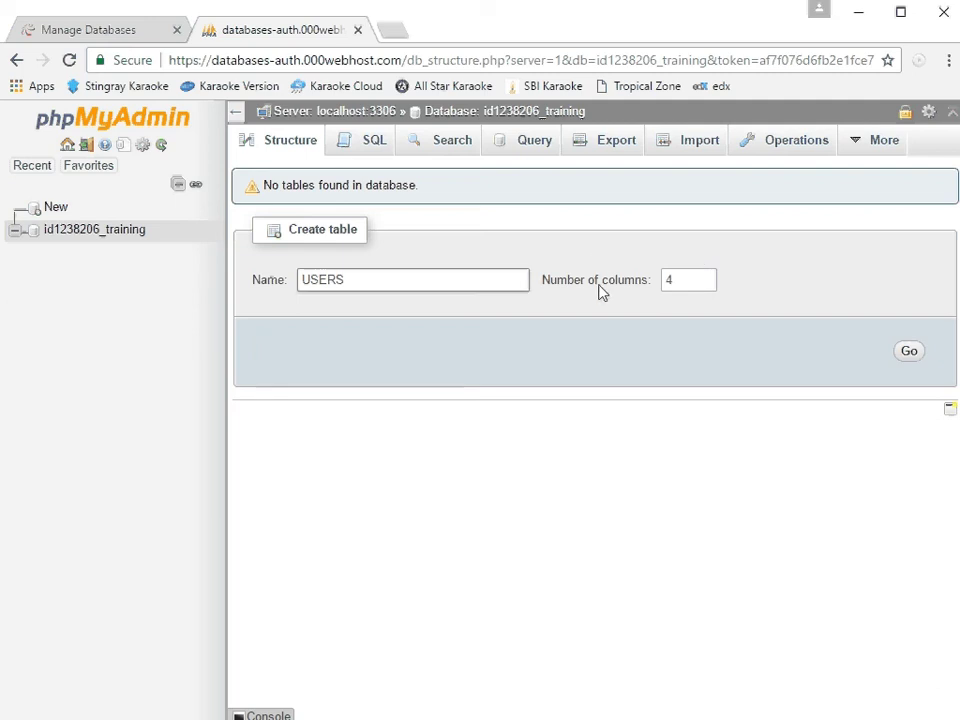
pyautogui.moveTo(683, 283); pyautogui.dragTo(639, 280)
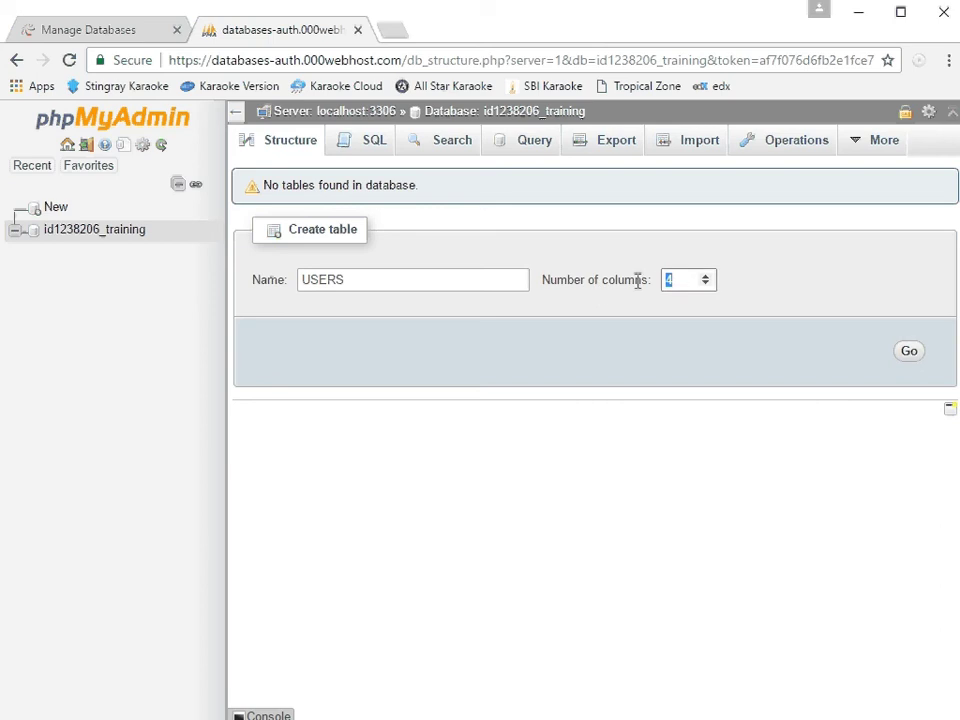
pyautogui.write('6')
pyautogui.click(910, 354)
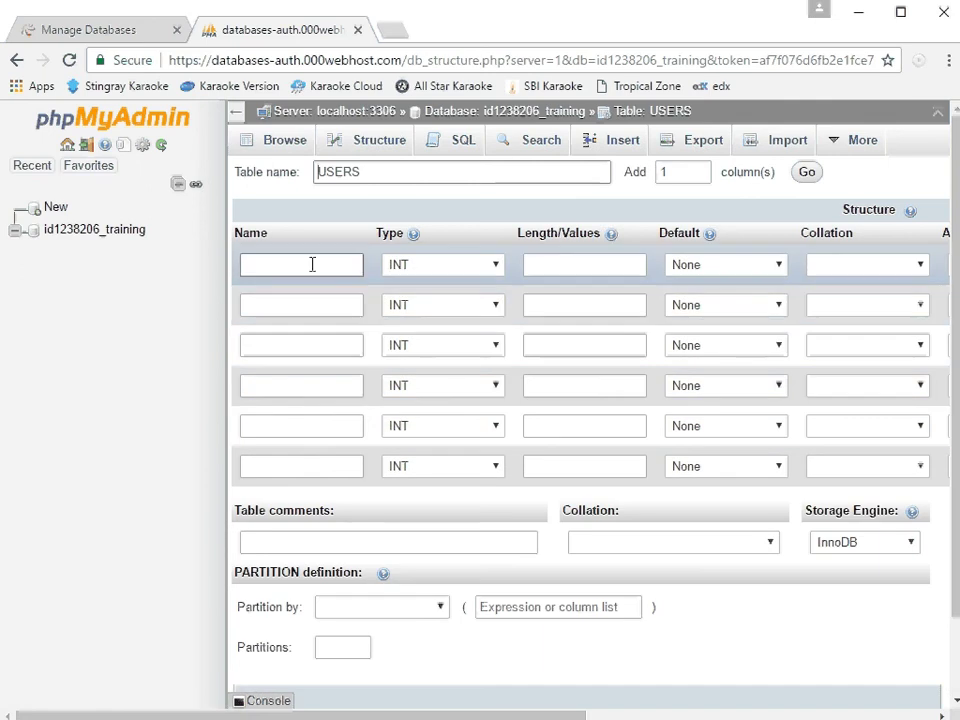
# Name the first column id and make it auto-increment with a PRIMARY index
pyautogui.click(312, 264)
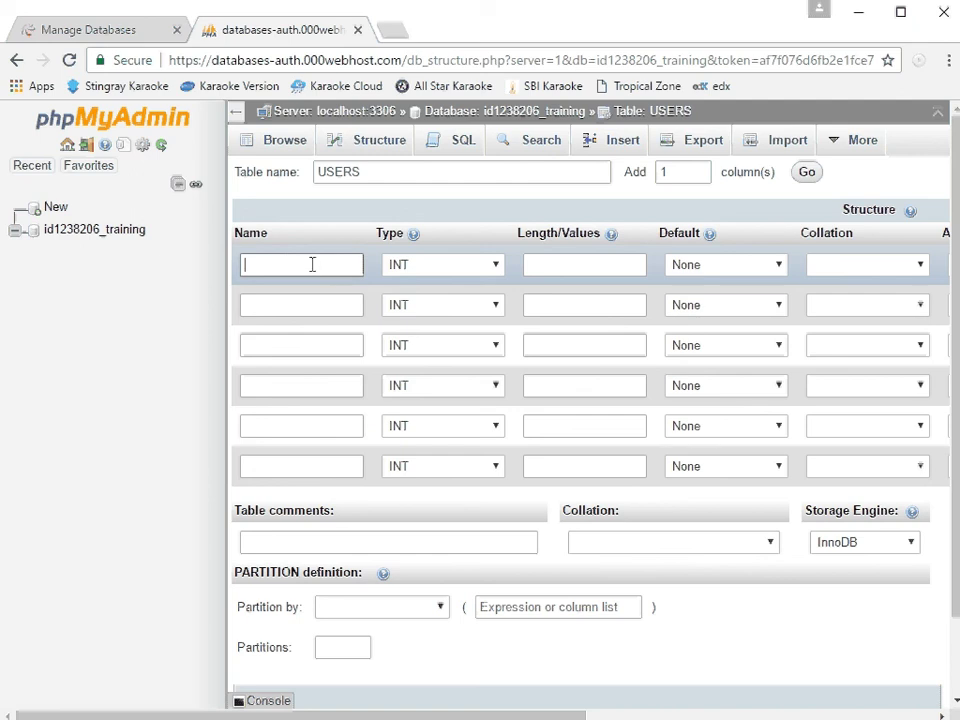
pyautogui.write('id')
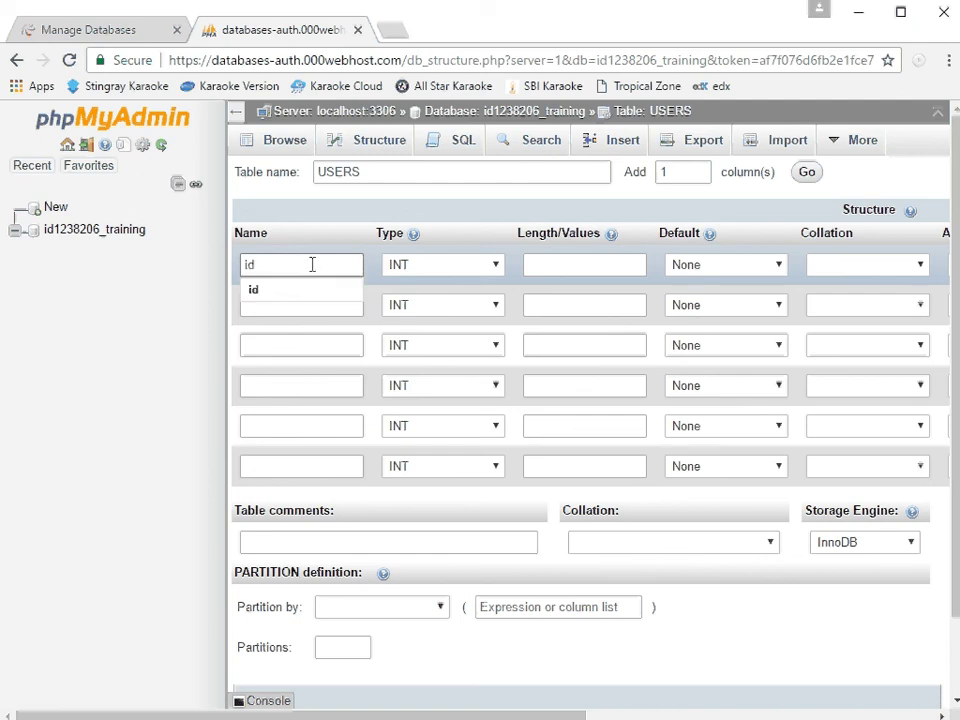
pyautogui.click(268, 293)
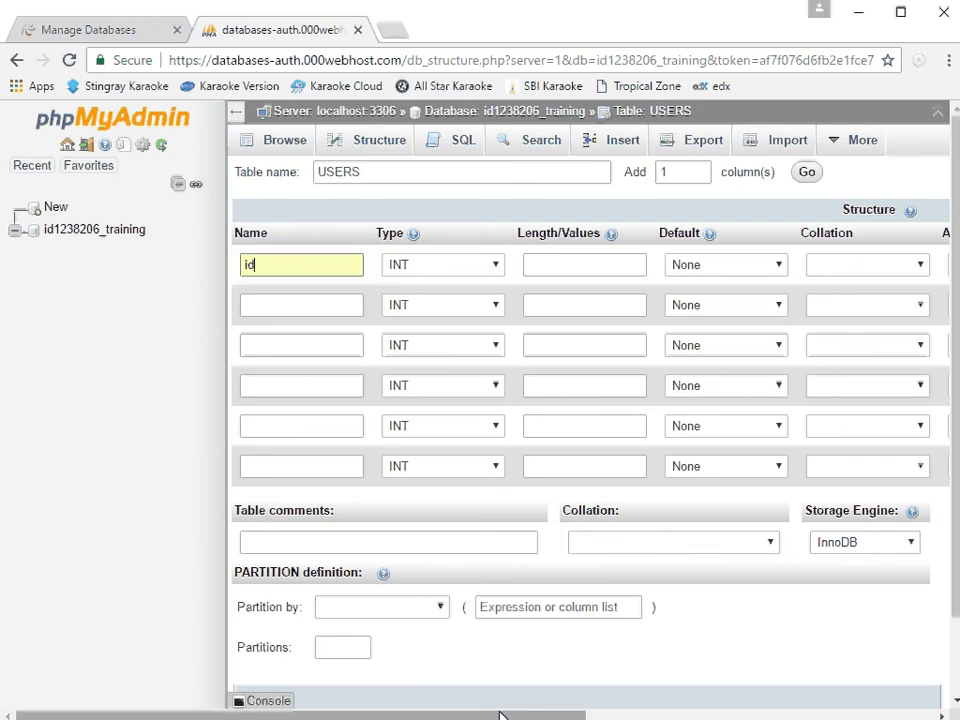
pyautogui.moveTo(499, 713); pyautogui.dragTo(757, 697)
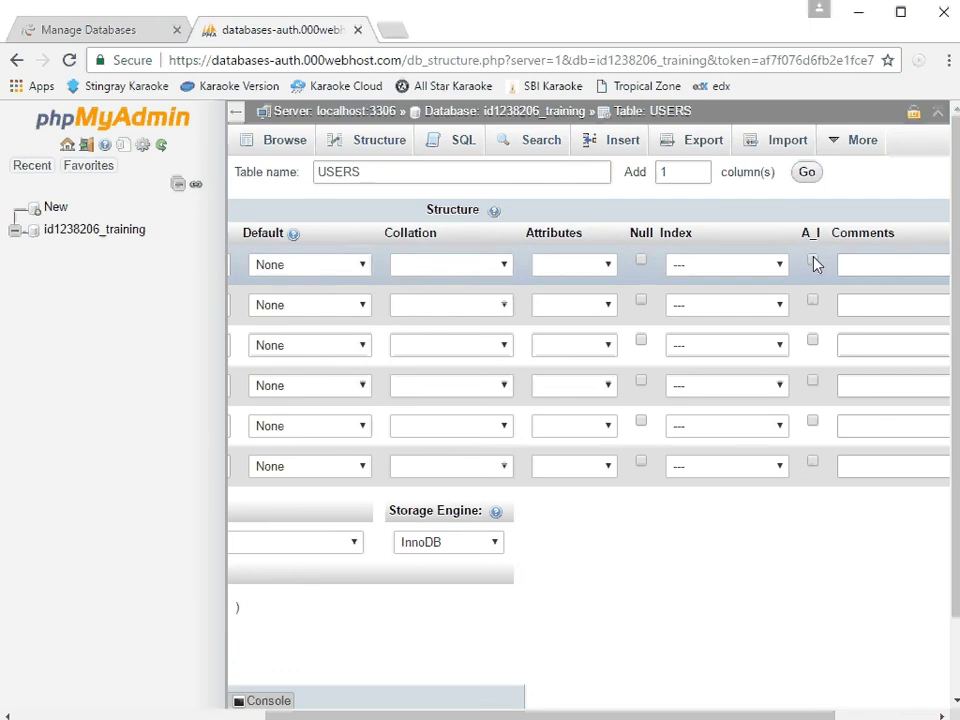
pyautogui.click(815, 262)
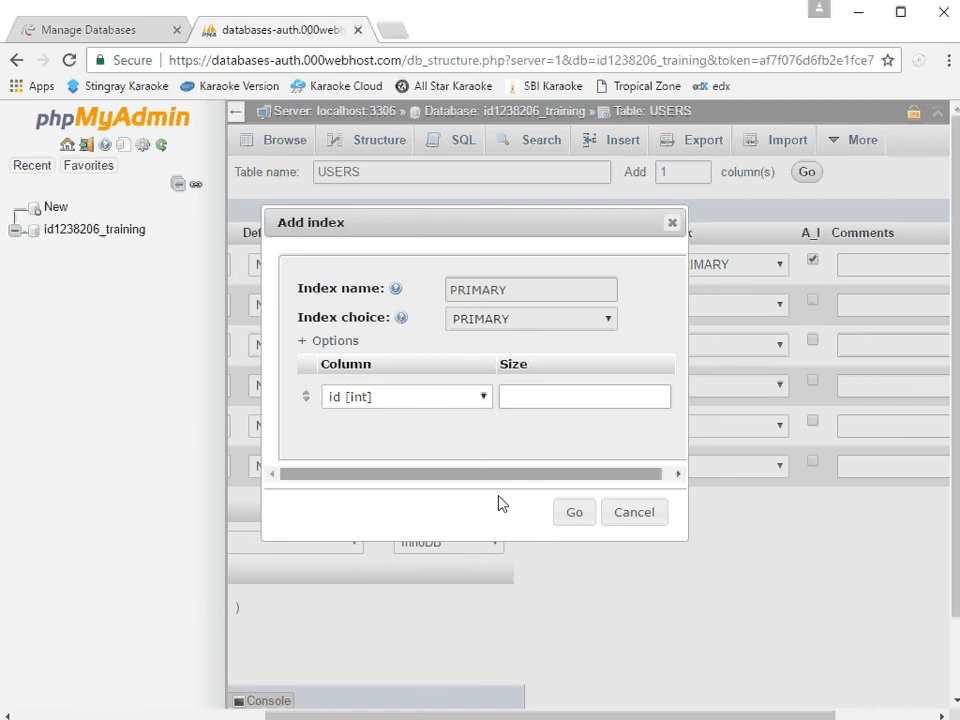
pyautogui.click(575, 513)
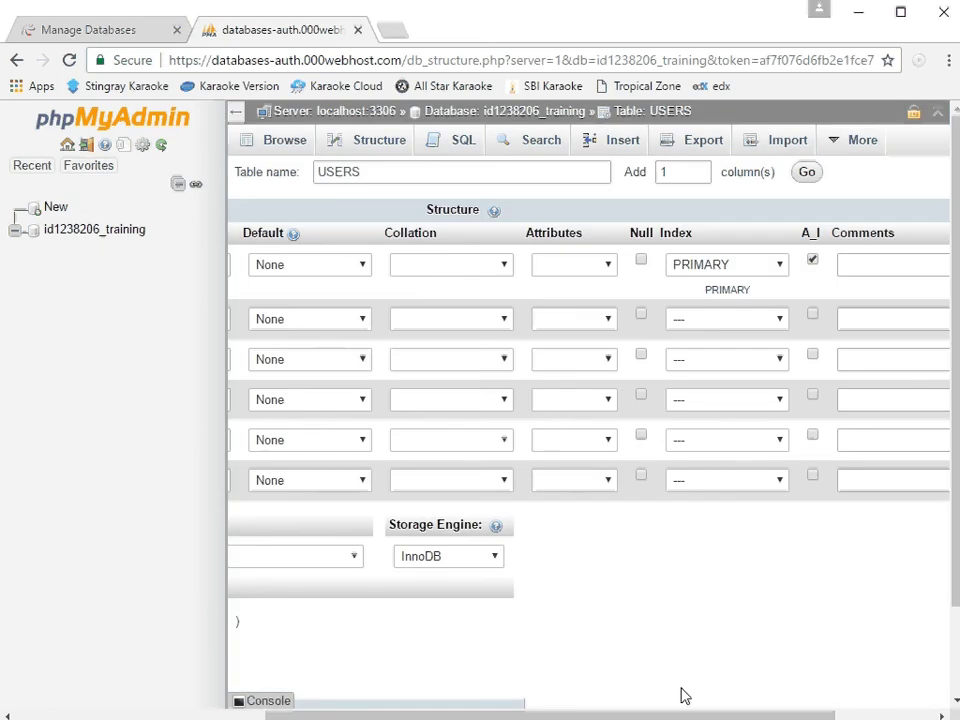
# Define the second column as name with the type VARCHAR
pyautogui.moveTo(681, 716); pyautogui.dragTo(333, 709)
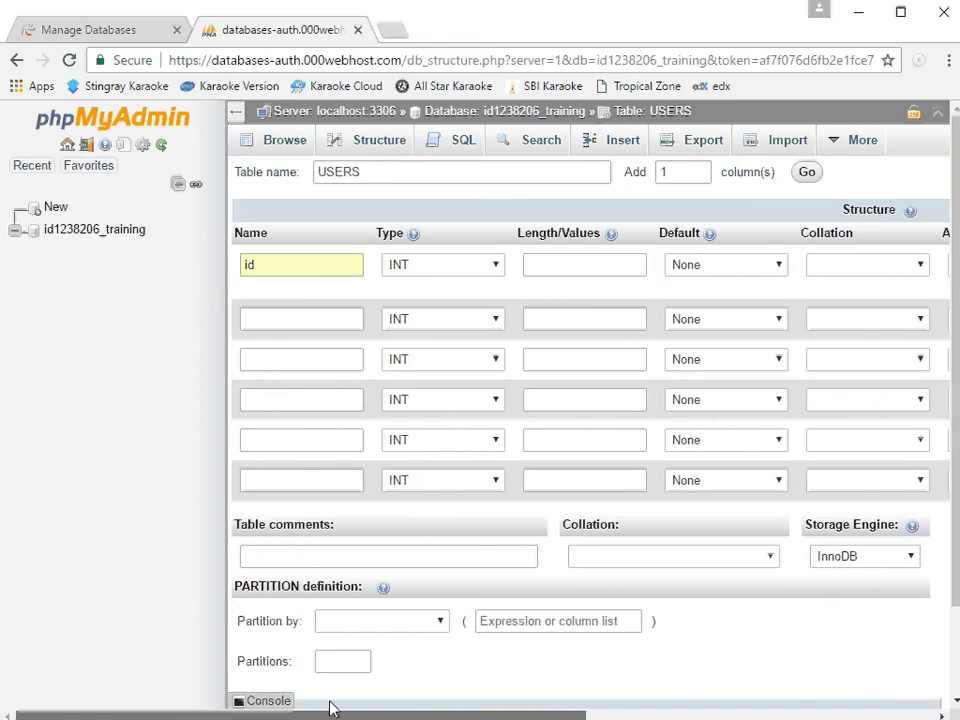
pyautogui.click(278, 318)
pyautogui.write('name')
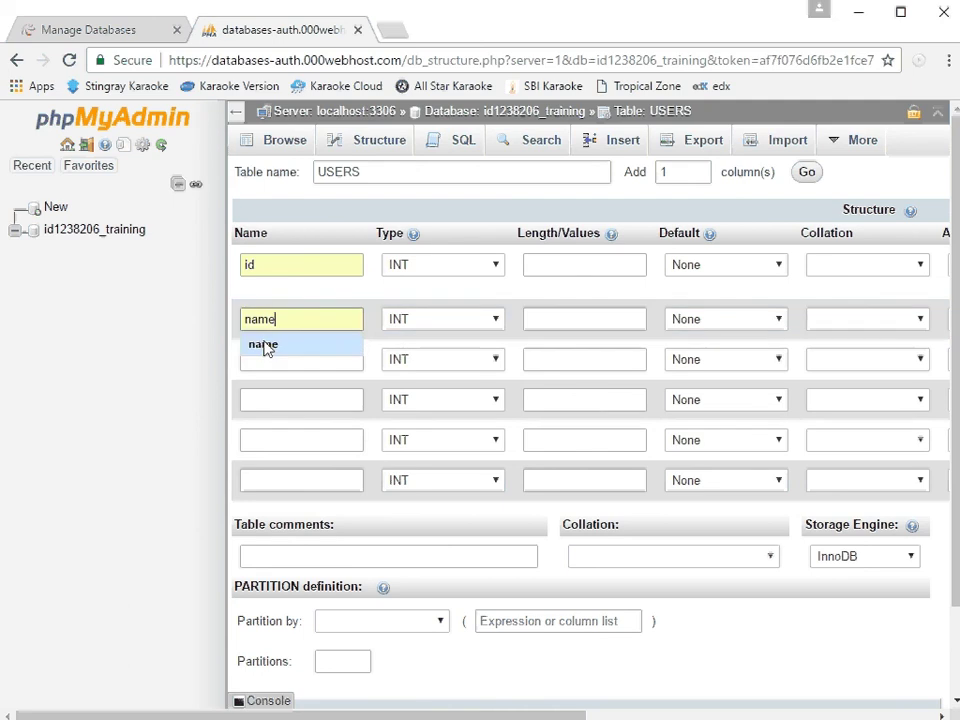
pyautogui.click(265, 344)
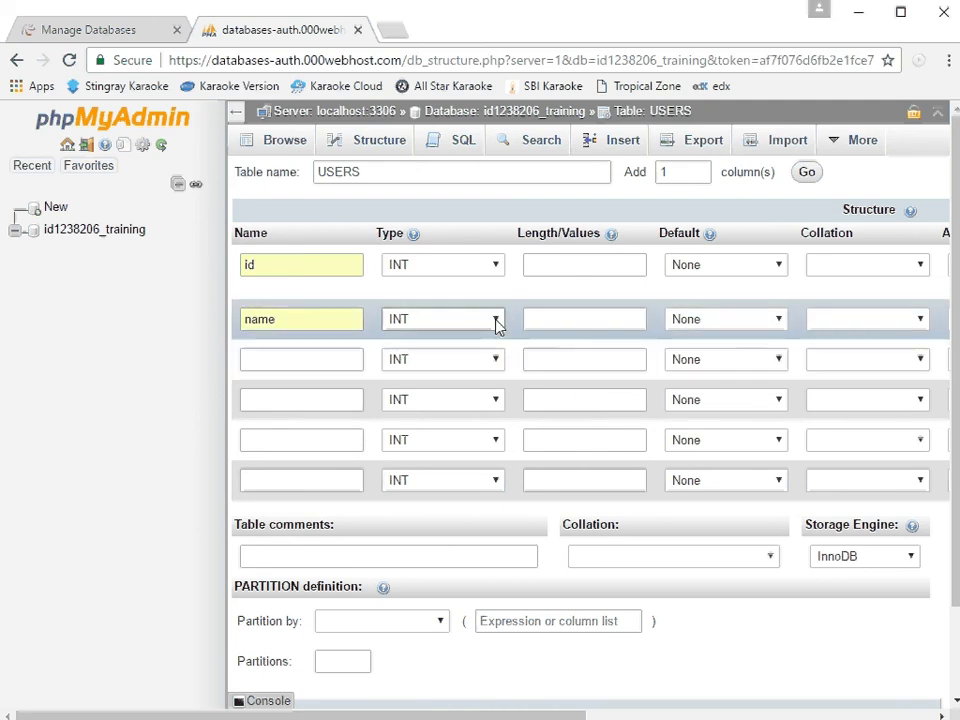
pyautogui.click(496, 319)
pyautogui.click(433, 356)
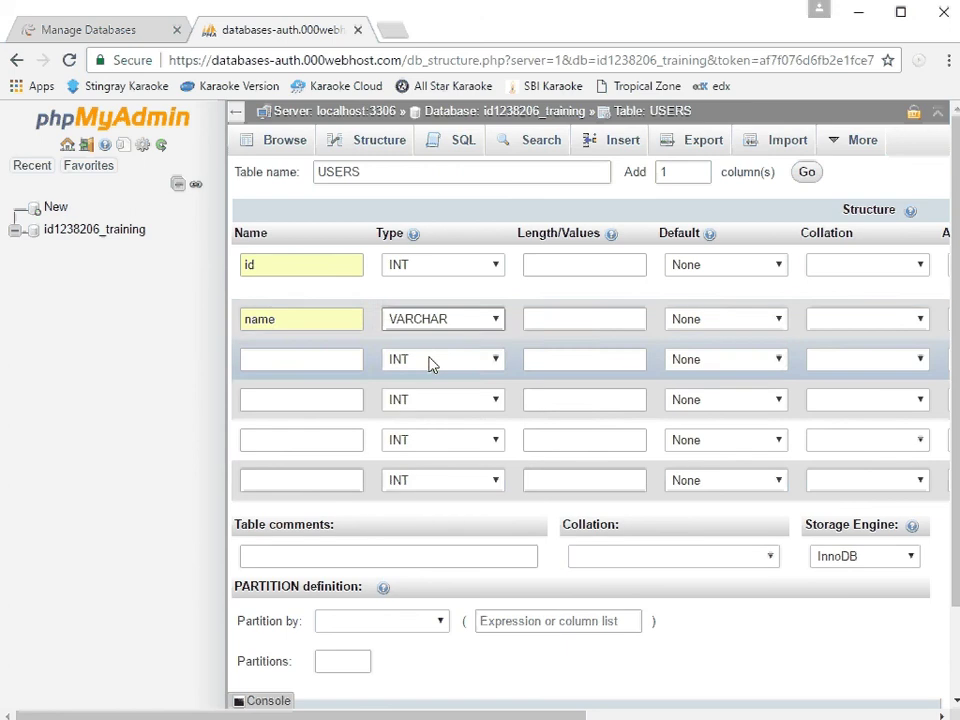
pyautogui.click(563, 321)
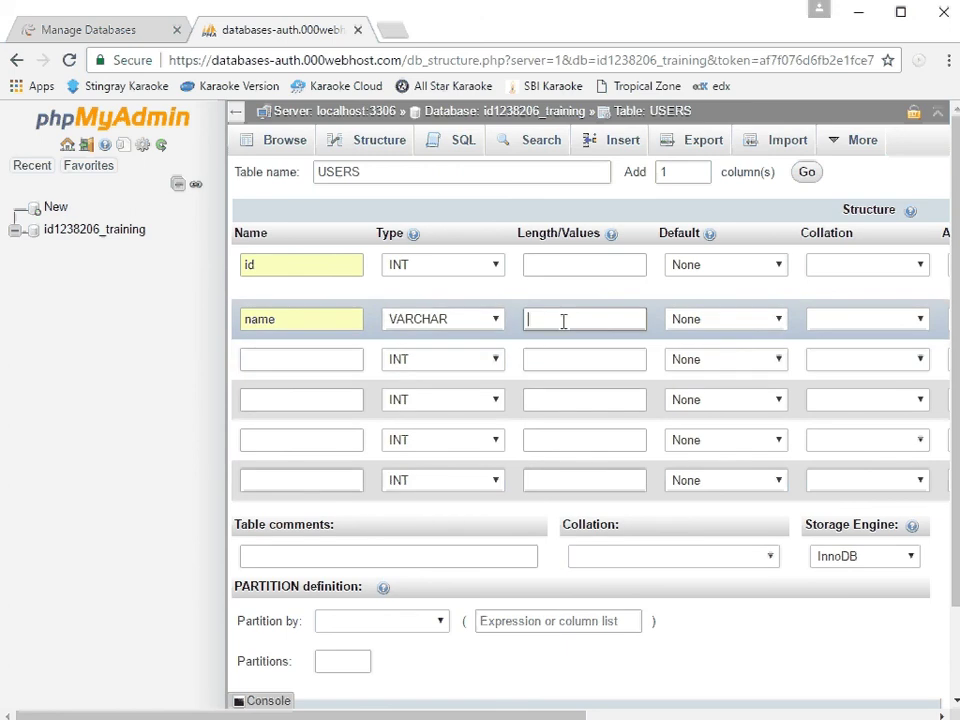
# Define the third column as email with the type VARCHAR
pyautogui.click(329, 360)
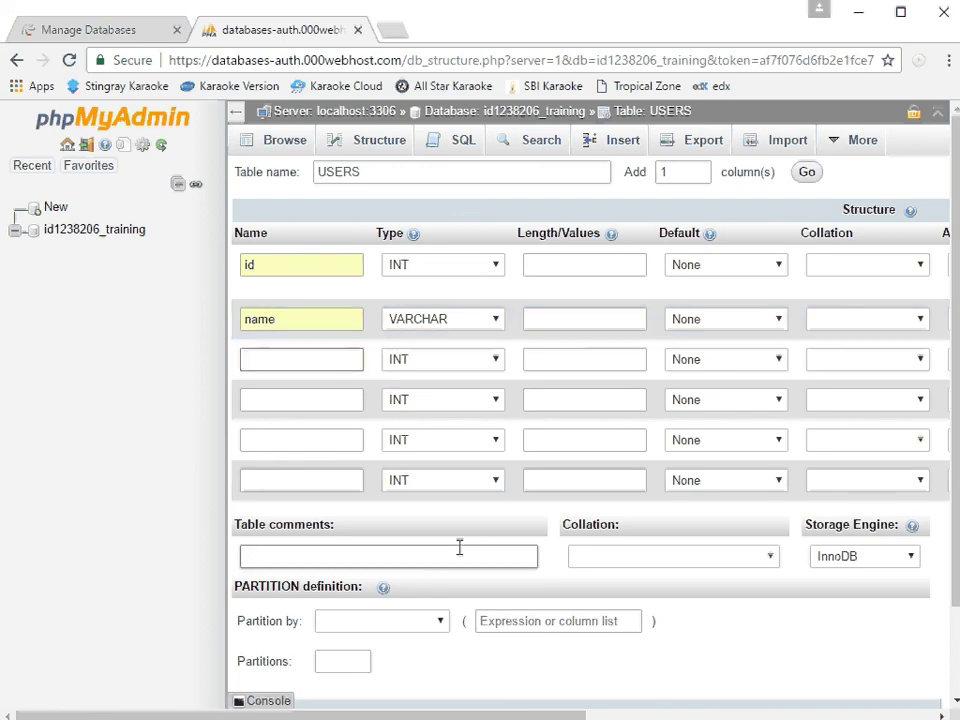
pyautogui.write('email')
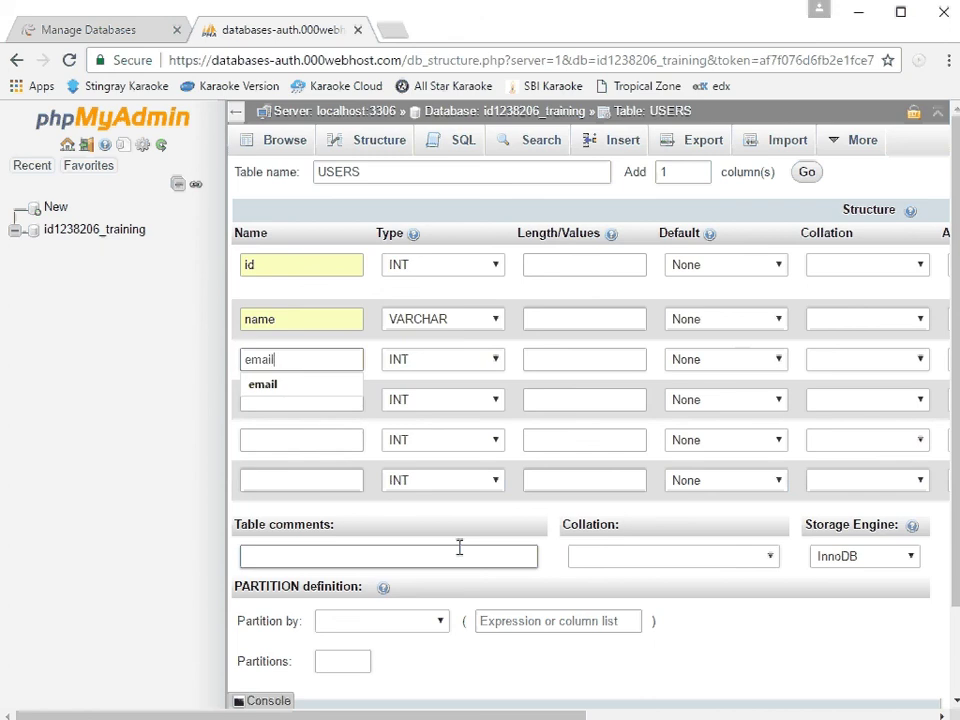
pyautogui.click(494, 362)
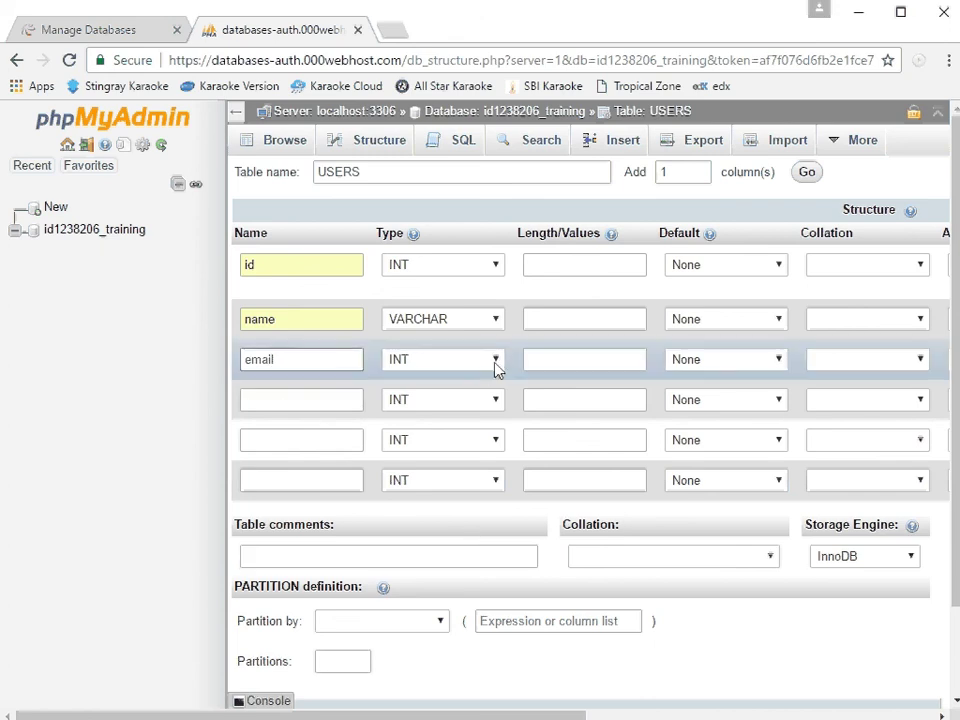
pyautogui.click(494, 362)
pyautogui.click(443, 396)
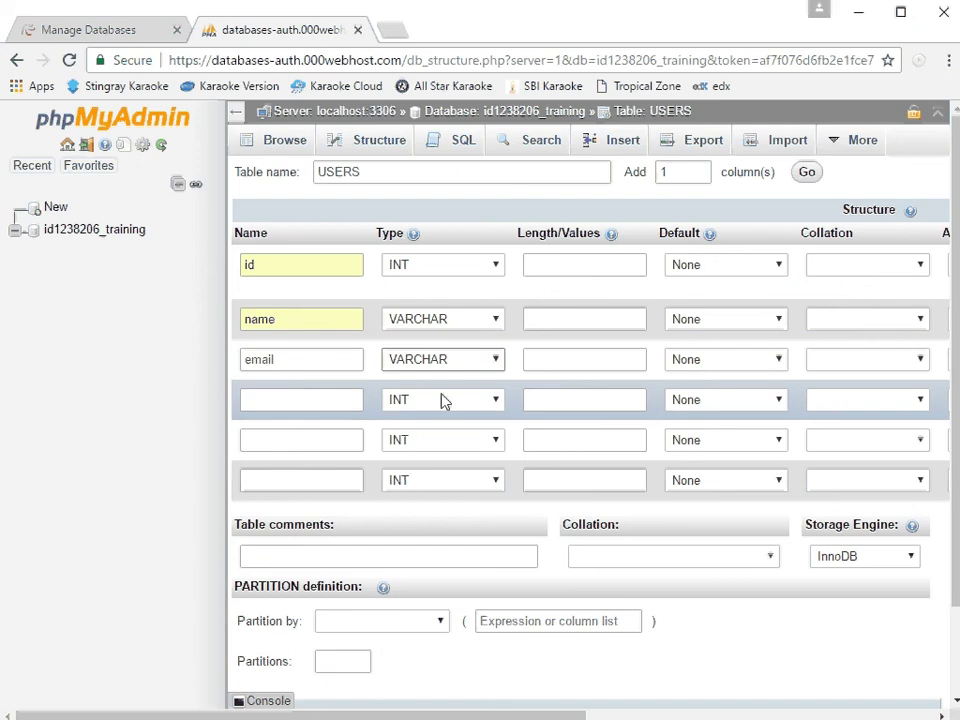
# Define the fourth column as password with the type VARCHAR
pyautogui.click(333, 400)
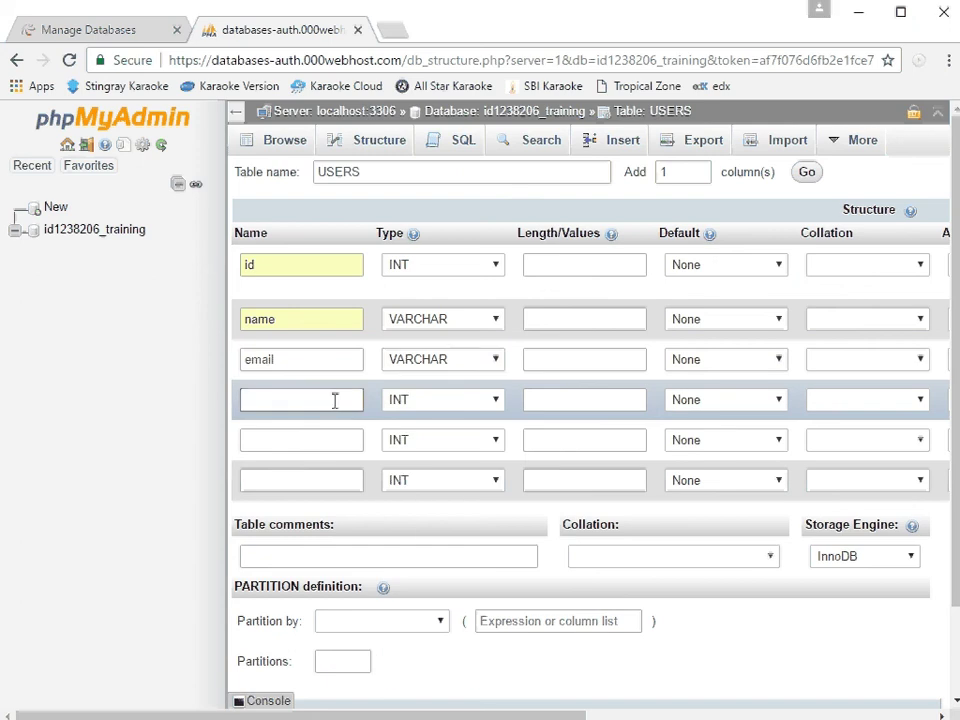
pyautogui.write('password')
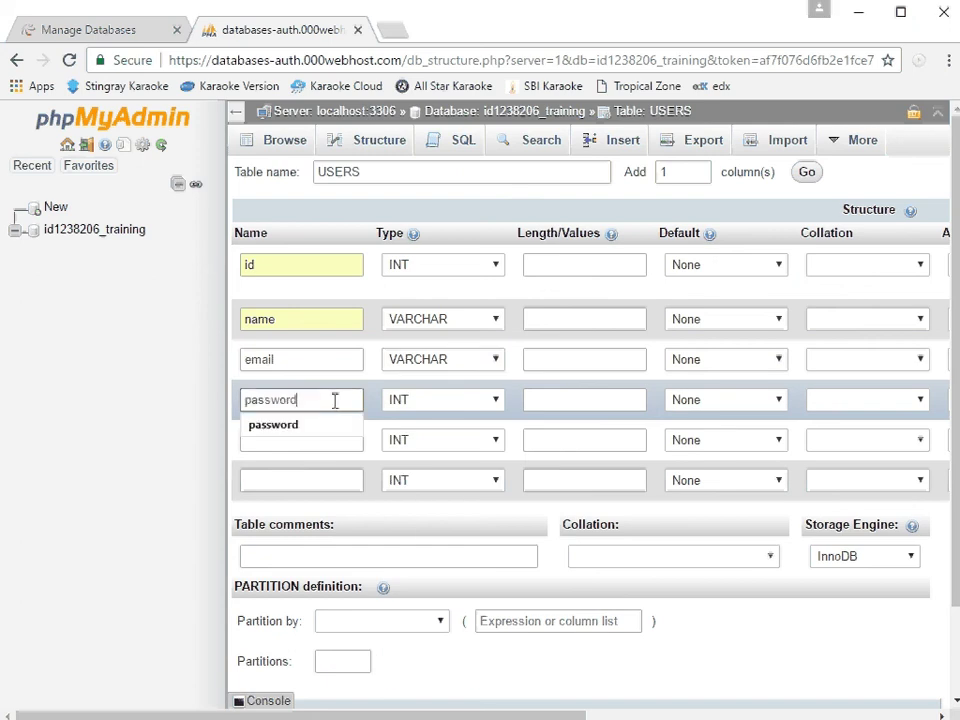
pyautogui.click(258, 426)
pyautogui.click(495, 404)
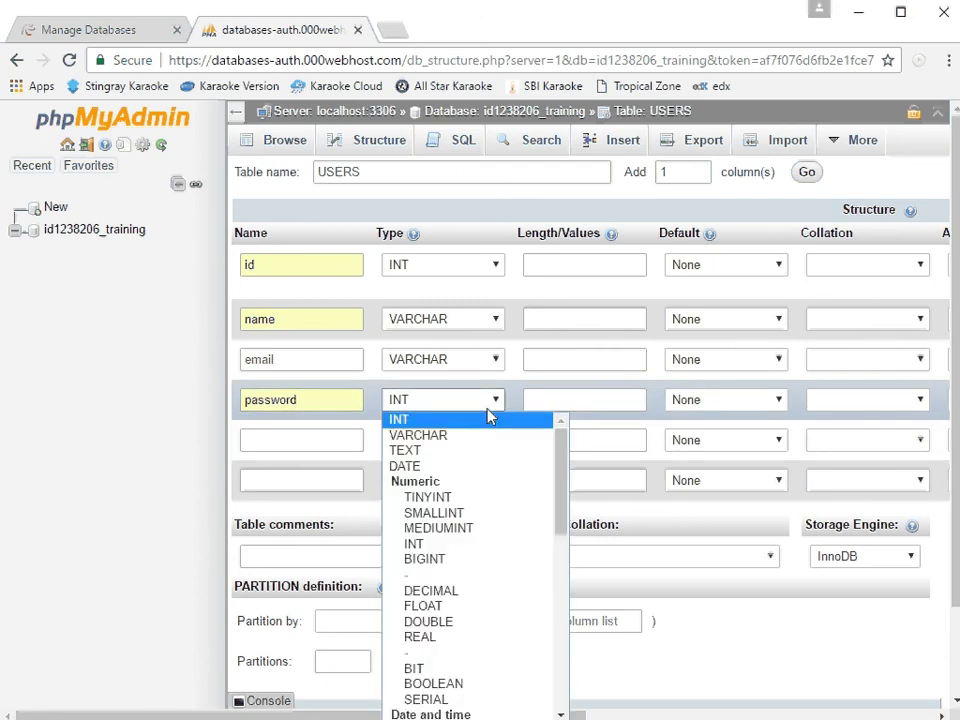
pyautogui.click(435, 436)
pyautogui.click(568, 400)
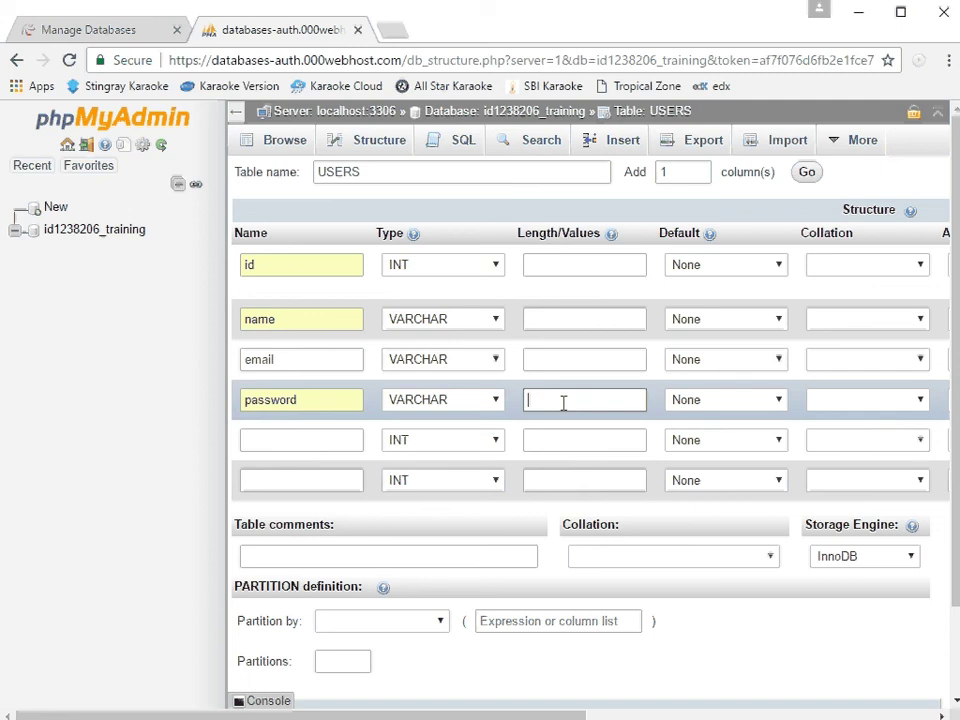
# Set the length of the password column to 32
pyautogui.write('32')
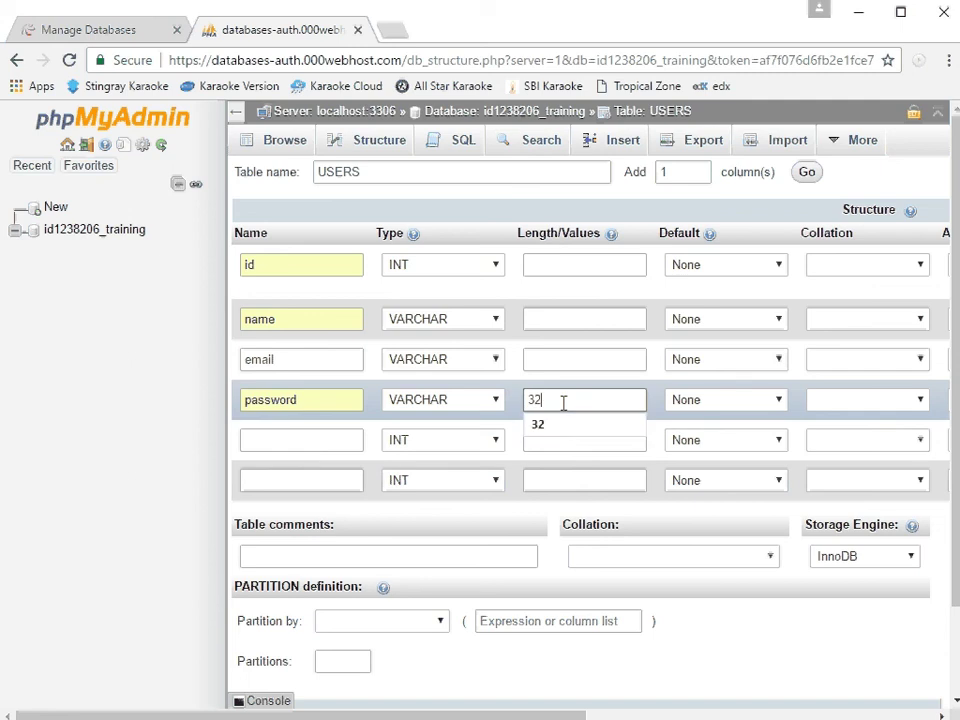
pyautogui.click(574, 359)
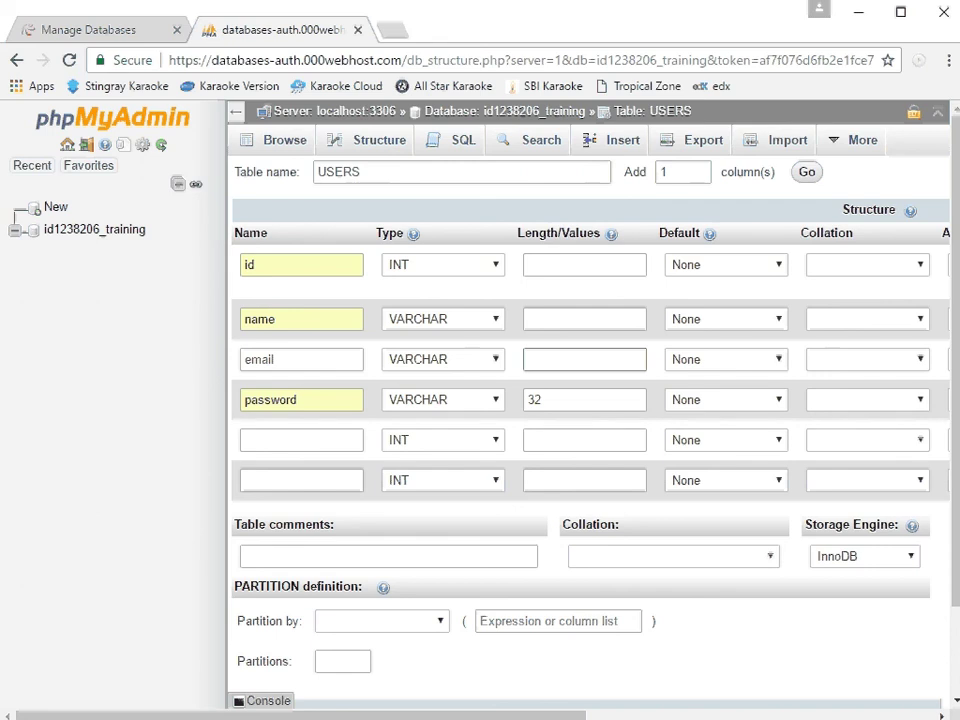
# Switch to Android Studio and open the fragment_register.xml layout to check the maxLength values of the name and e-mail fields
pyautogui.hotkey('alt', 'Tab')
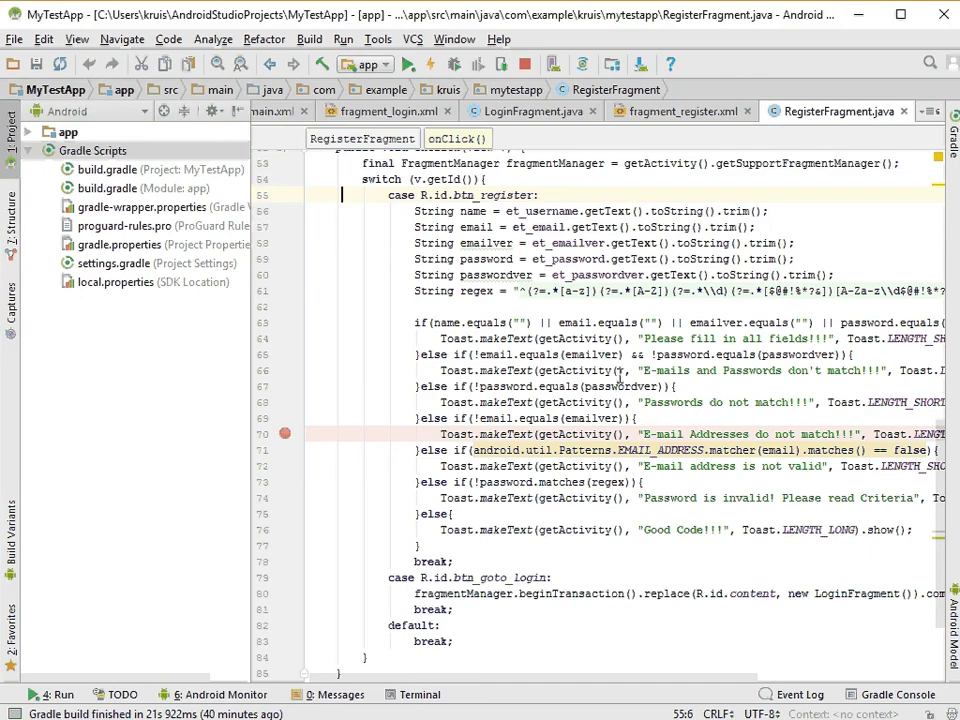
pyautogui.click(28, 132)
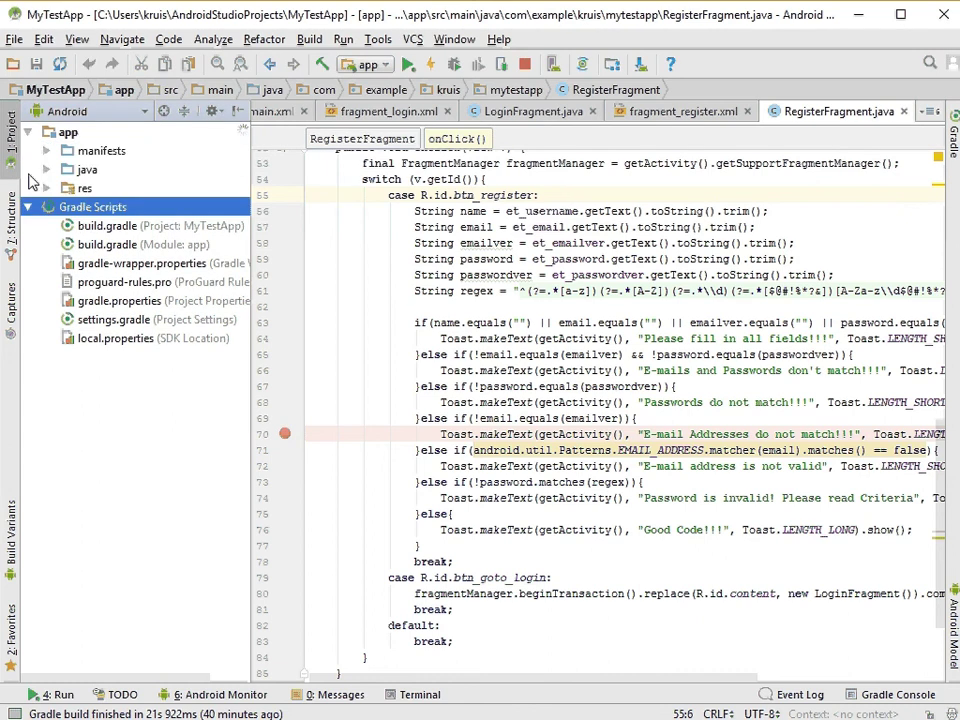
pyautogui.click(45, 190)
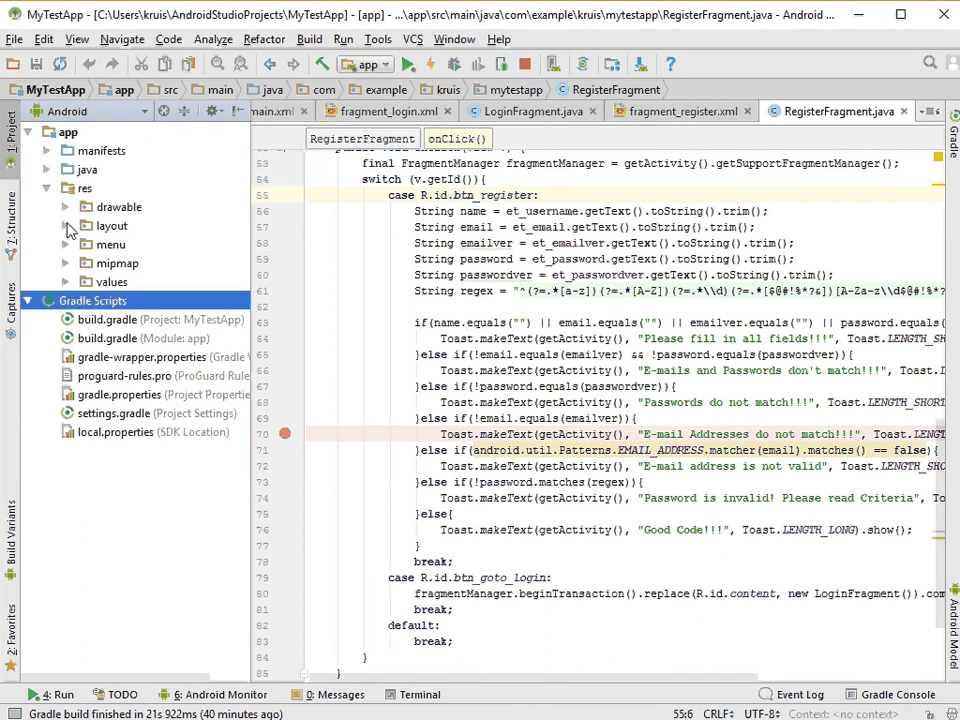
pyautogui.click(66, 226)
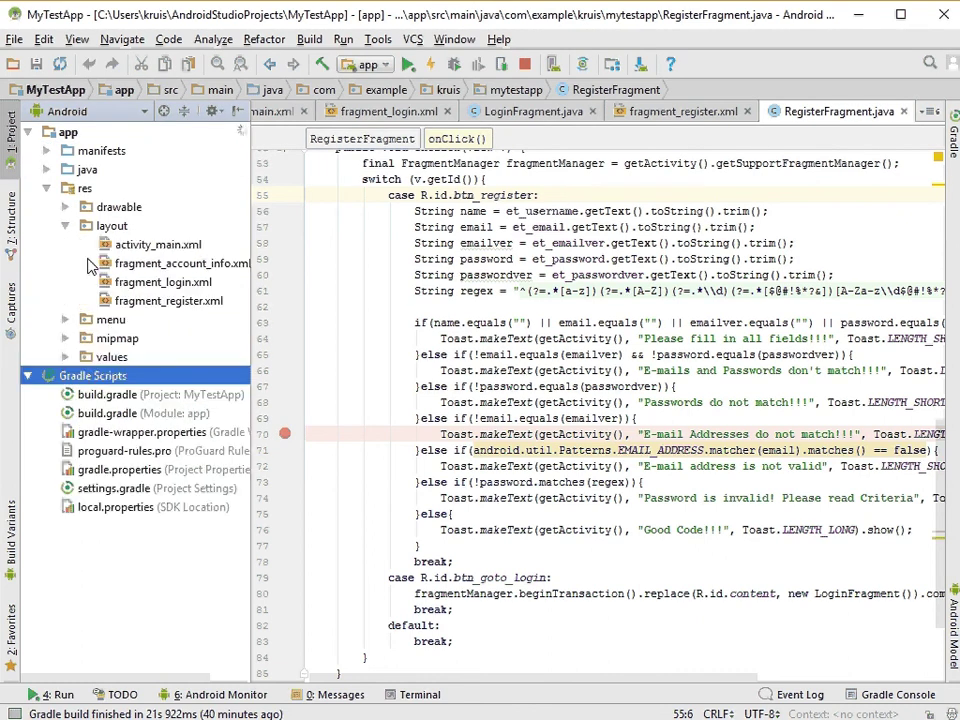
pyautogui.doubleClick(165, 301)
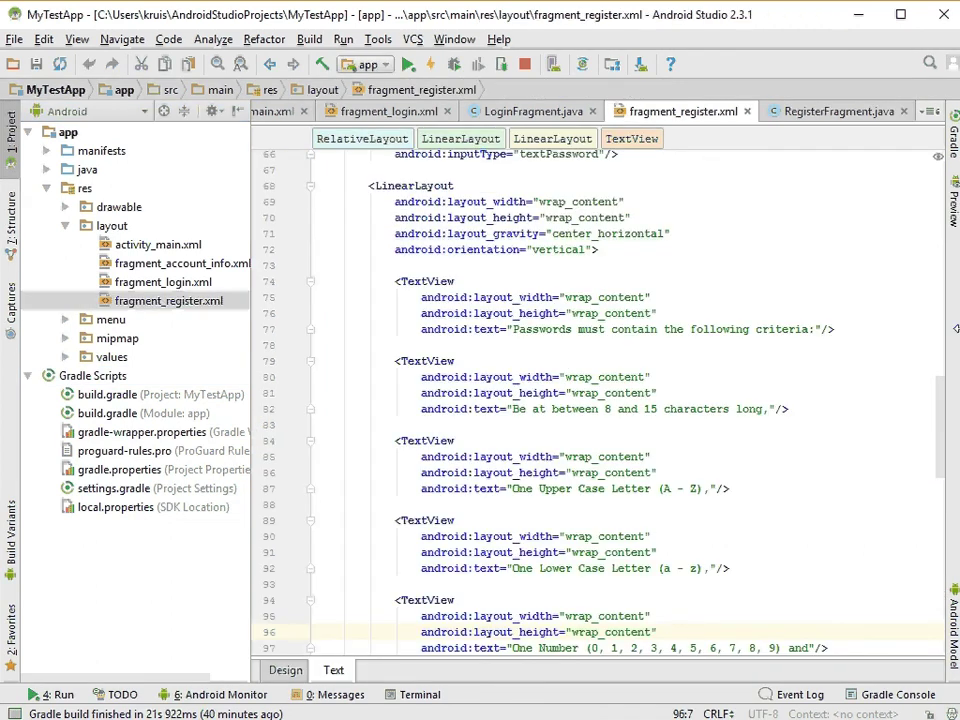
pyautogui.moveTo(943, 399); pyautogui.dragTo(927, 244)
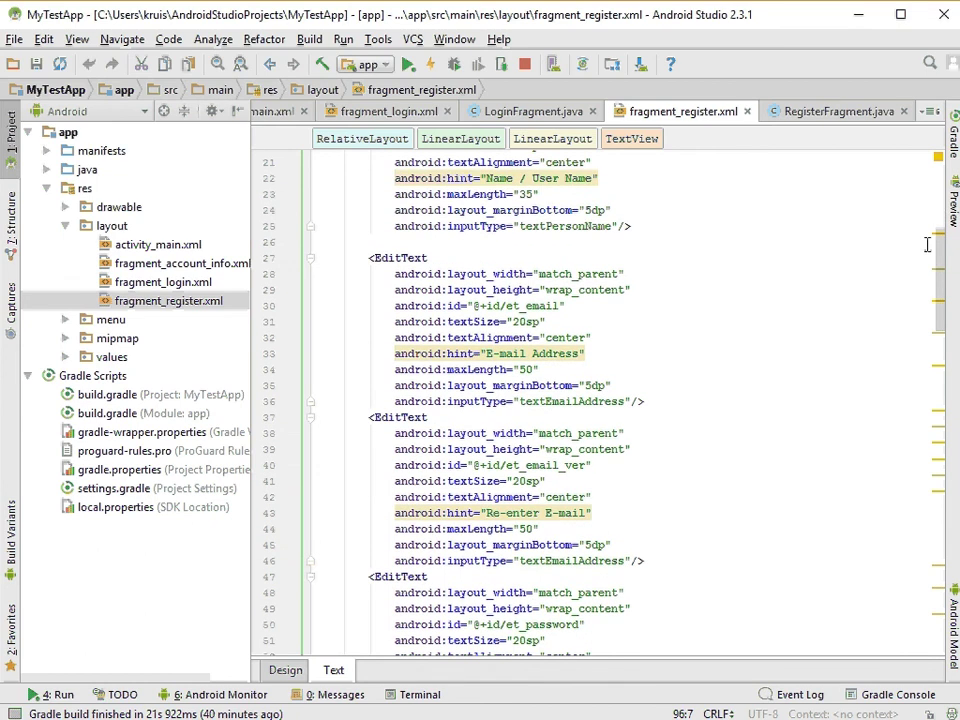
pyautogui.scroll(1, 542, 216)
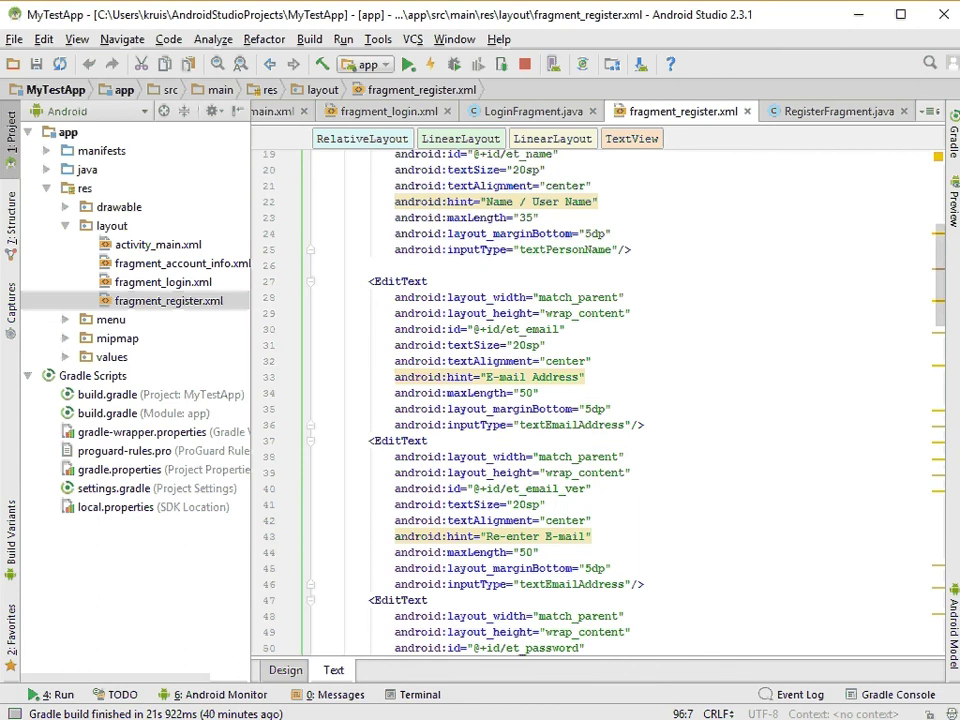
# Return to phpMyAdmin and set the length of the name column to 35 and the email column to 50
pyautogui.click(437, 671)
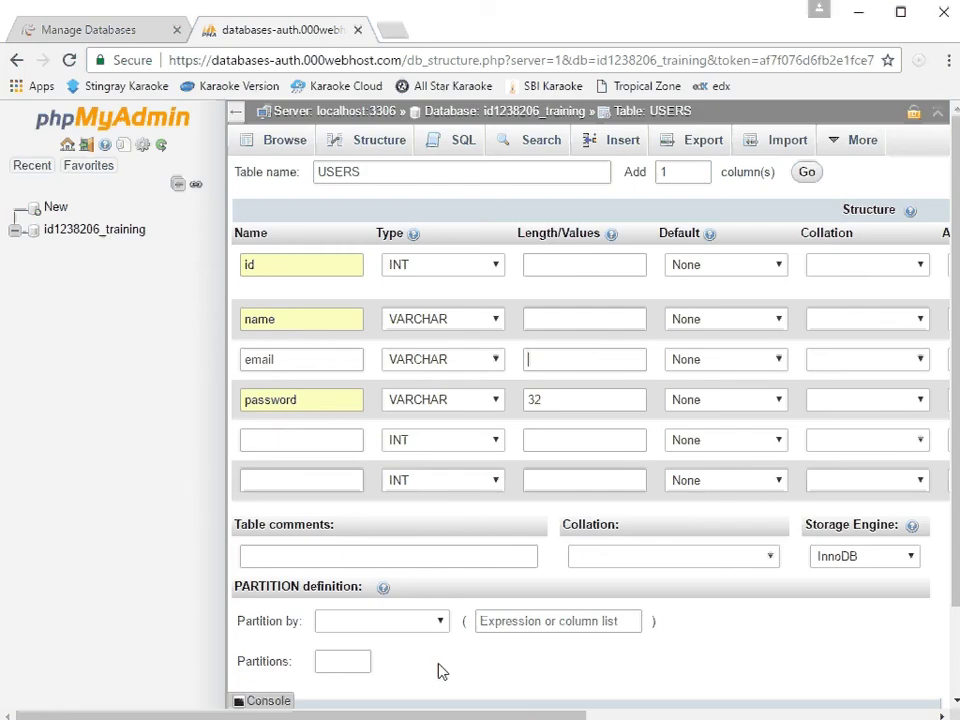
pyautogui.click(568, 318)
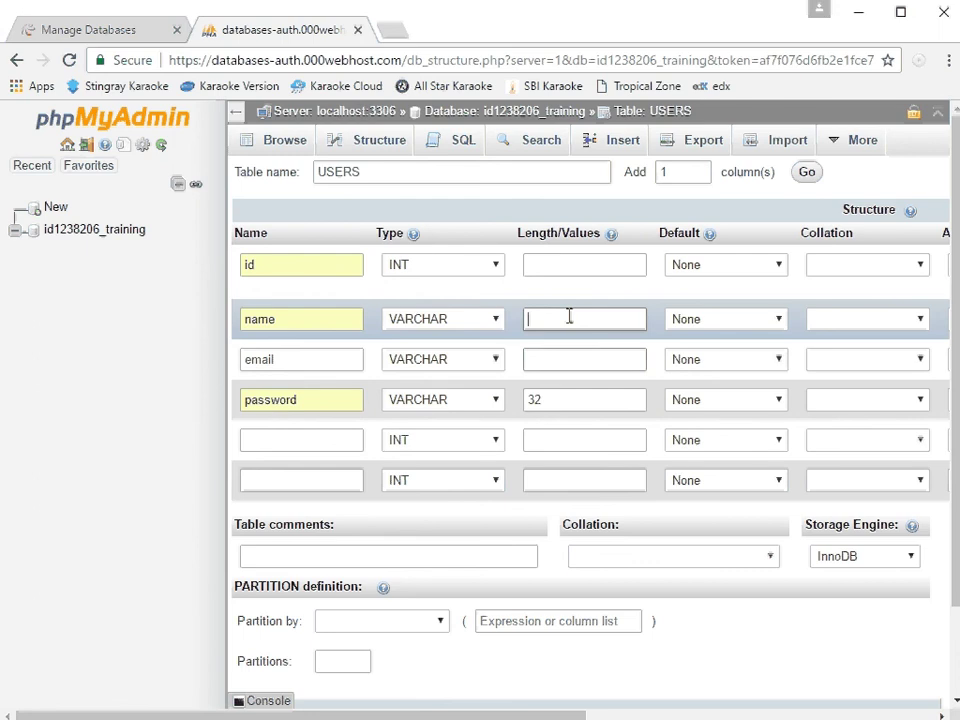
pyautogui.write('35')
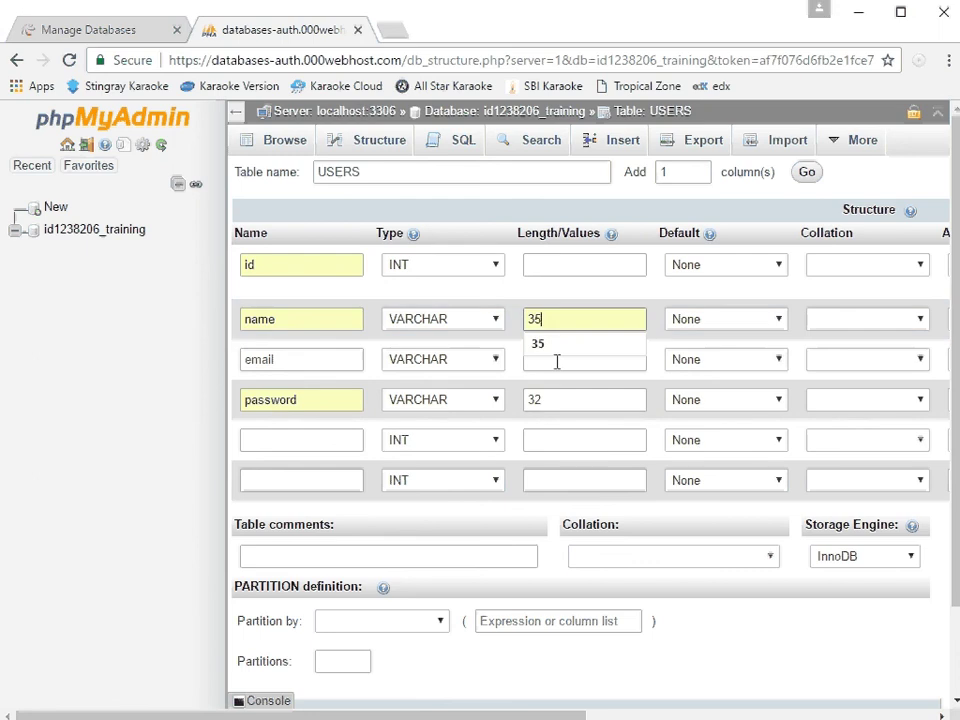
pyautogui.click(575, 361)
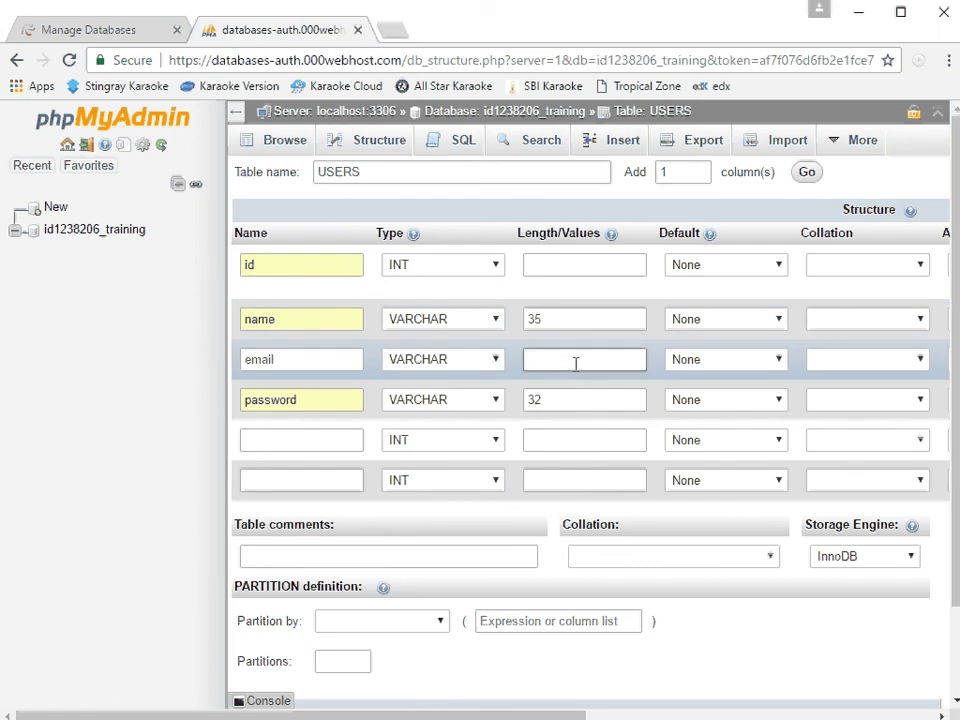
pyautogui.write('5')
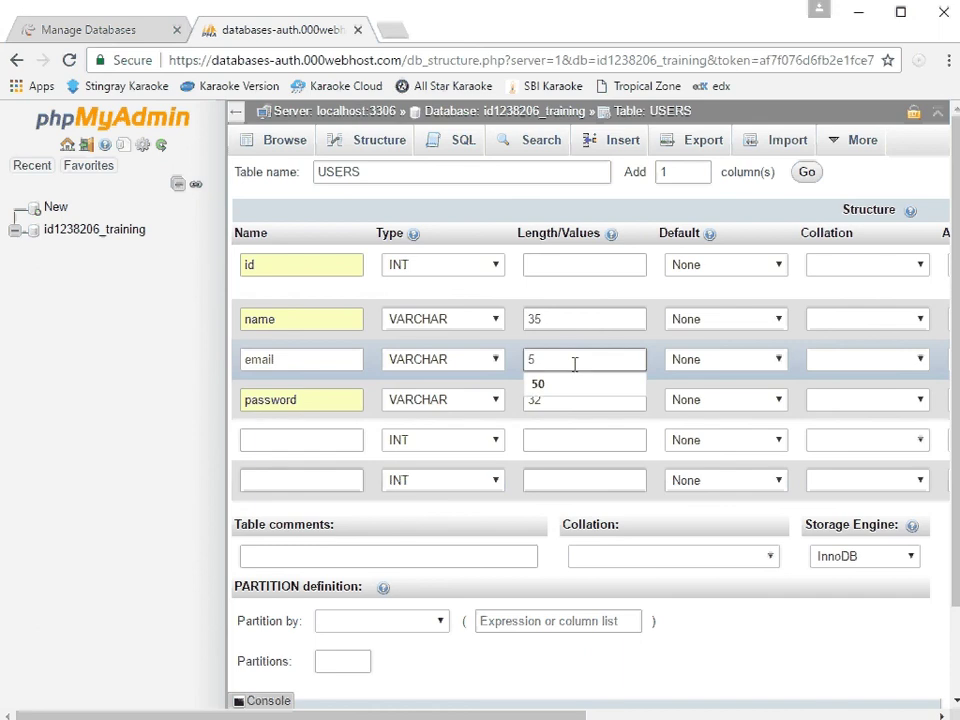
pyautogui.write('0')
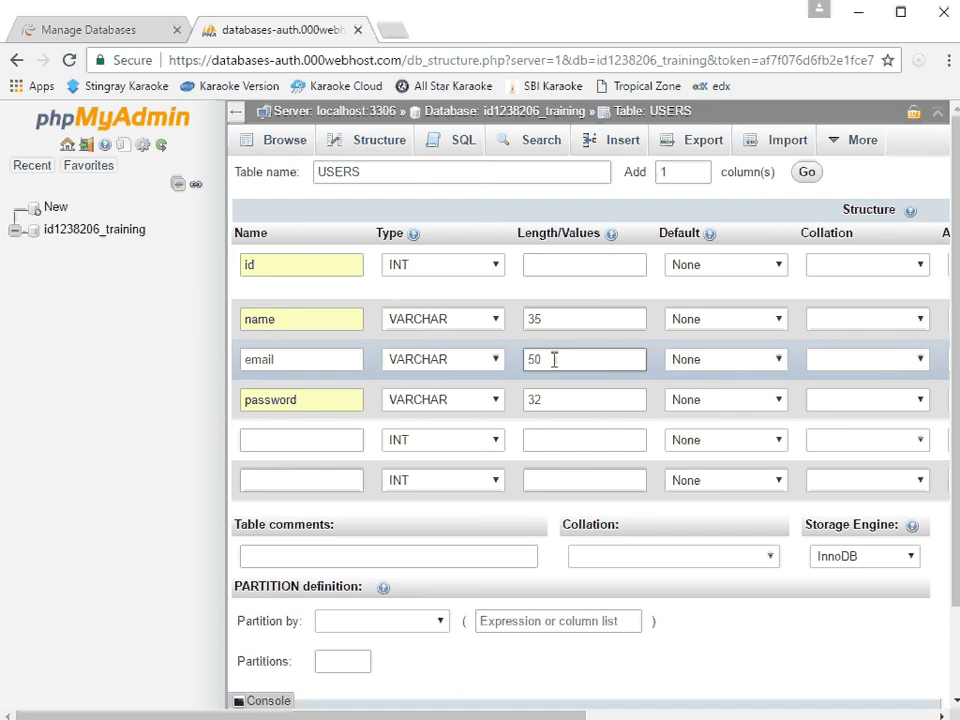
# Define the fifth column as confirmed with the type BOOLEAN
pyautogui.click(310, 439)
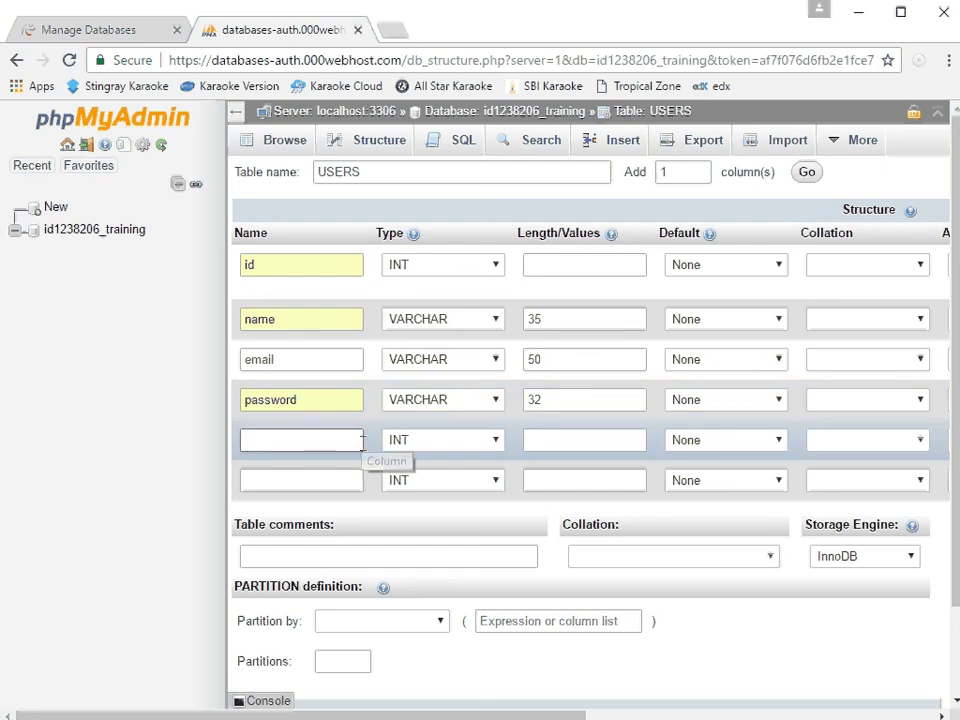
pyautogui.write('confirmed')
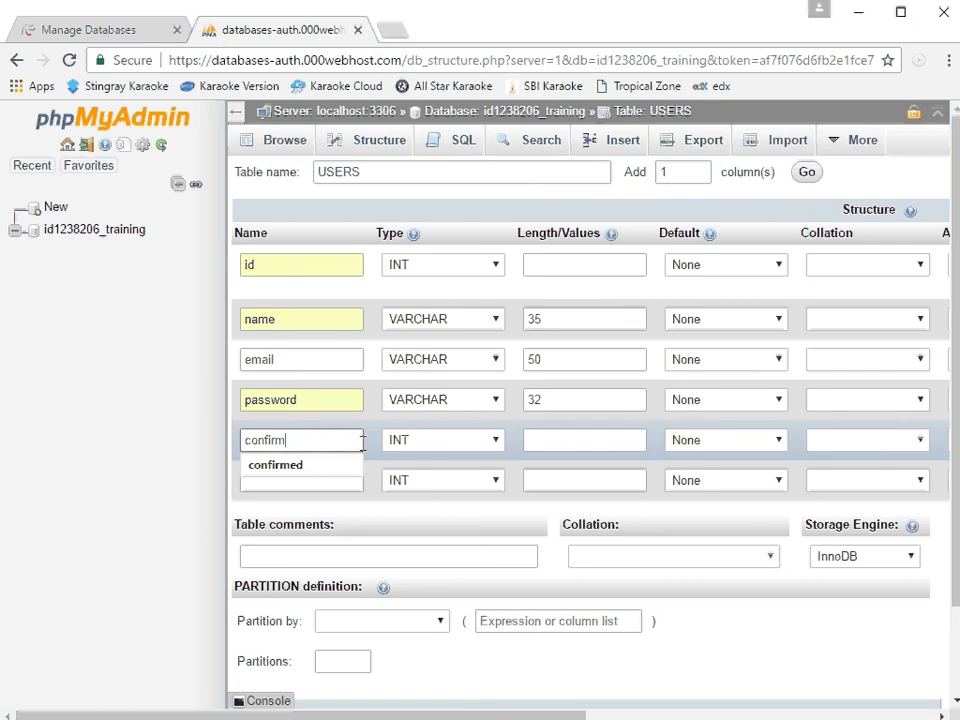
pyautogui.click(496, 441)
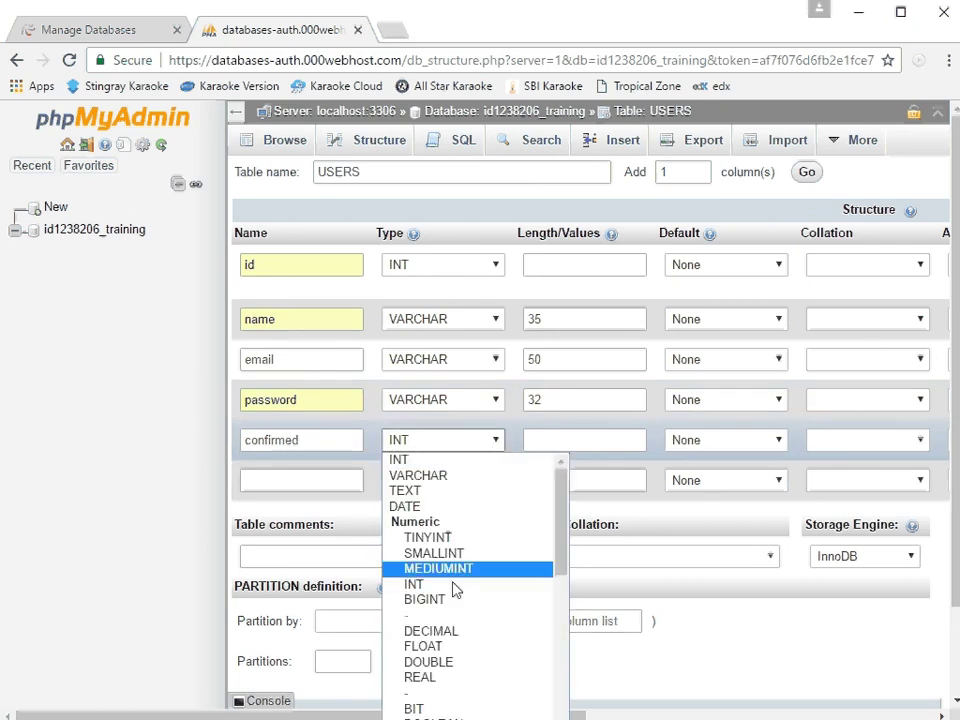
pyautogui.click(433, 717)
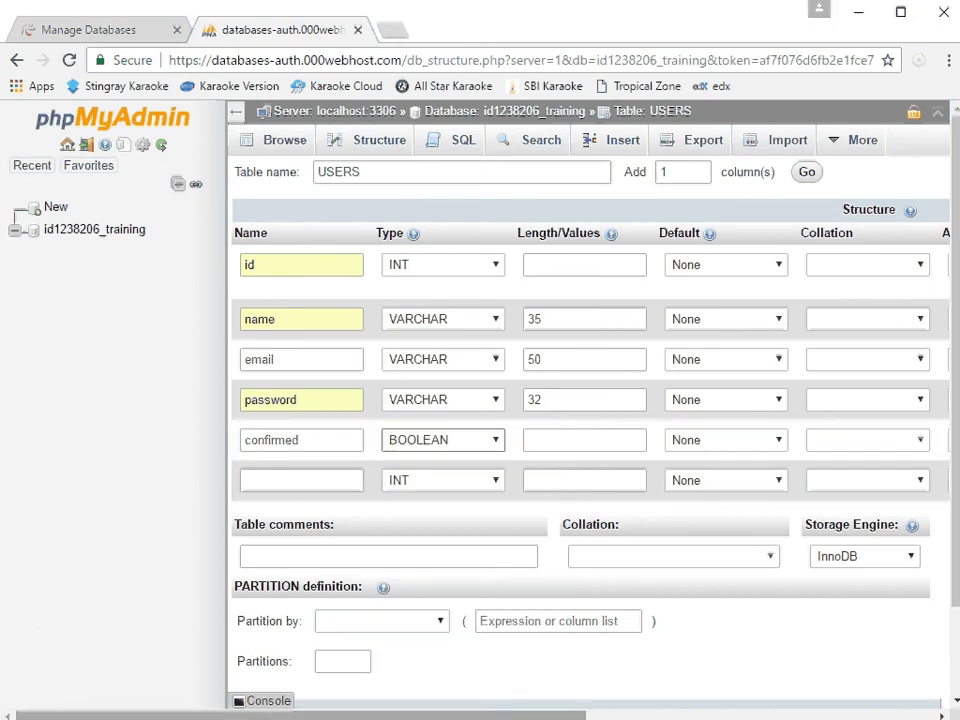
# Name the sixth column of the USERS table code
pyautogui.click(329, 480)
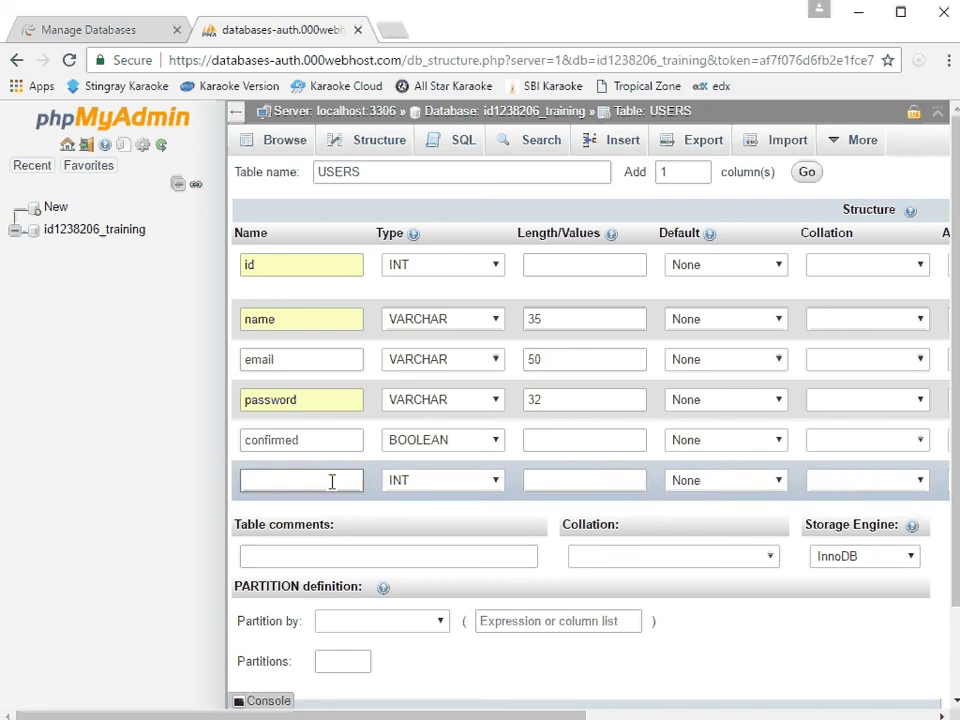
pyautogui.write('code')
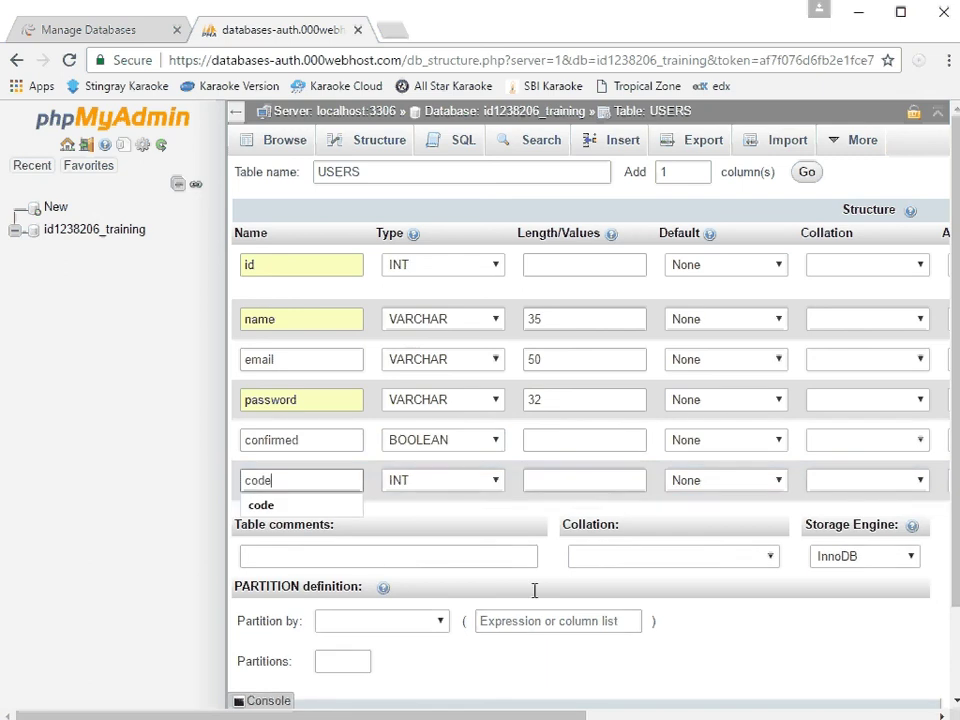
pyautogui.click(766, 650)
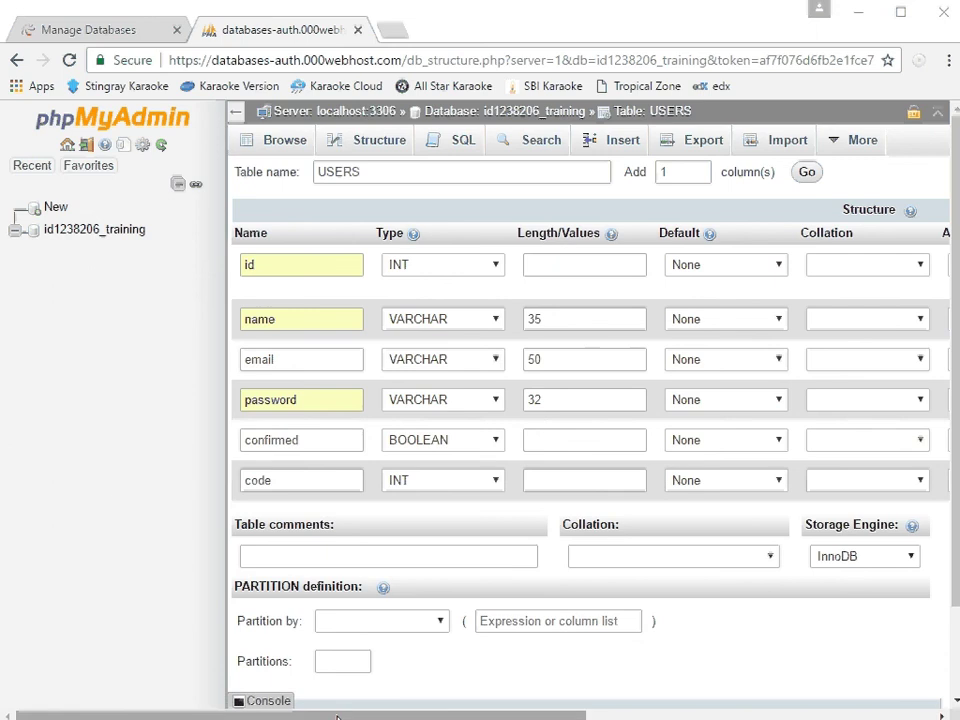
# Review the remaining column settings and save the USERS table
pyautogui.moveTo(338, 712); pyautogui.dragTo(689, 712)
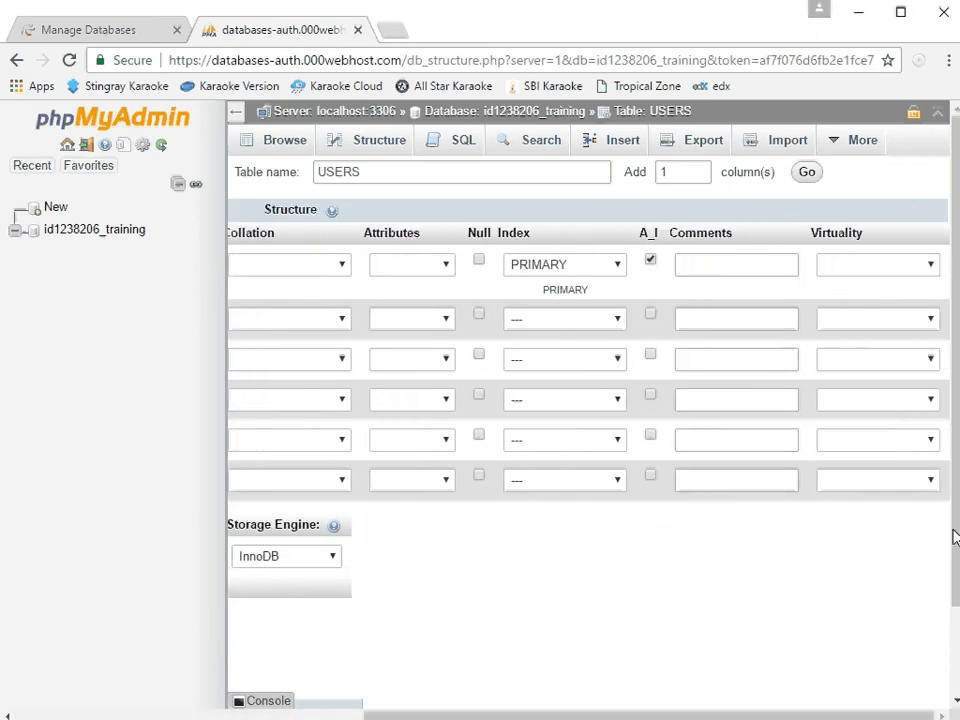
pyautogui.scroll(-1, 949, 626)
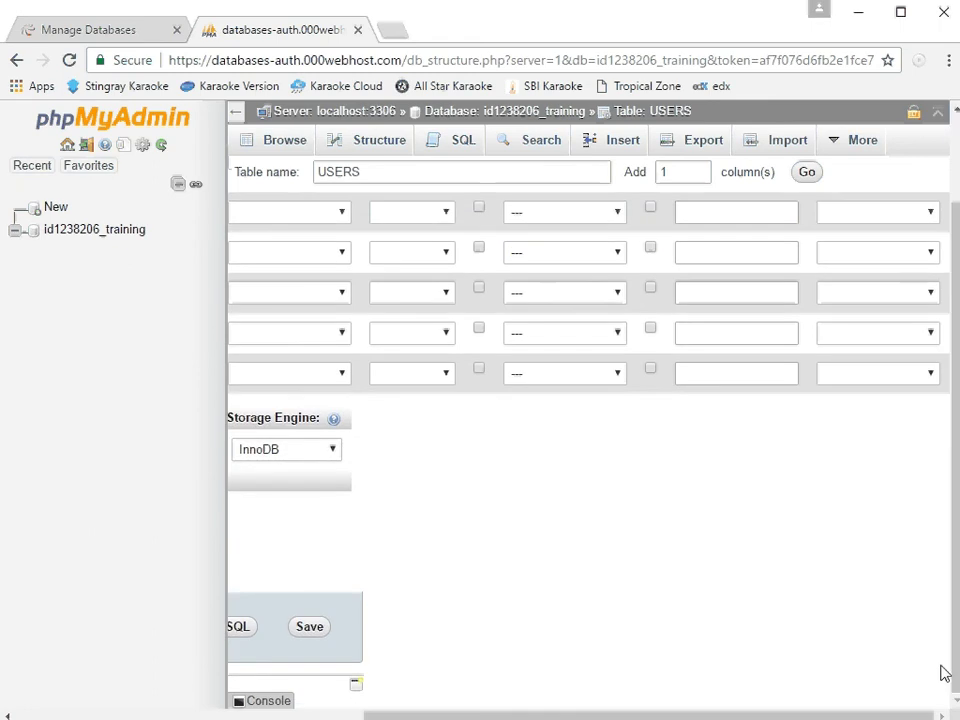
pyautogui.scroll(1, 955, 511)
pyautogui.scroll(1, 955, 511)
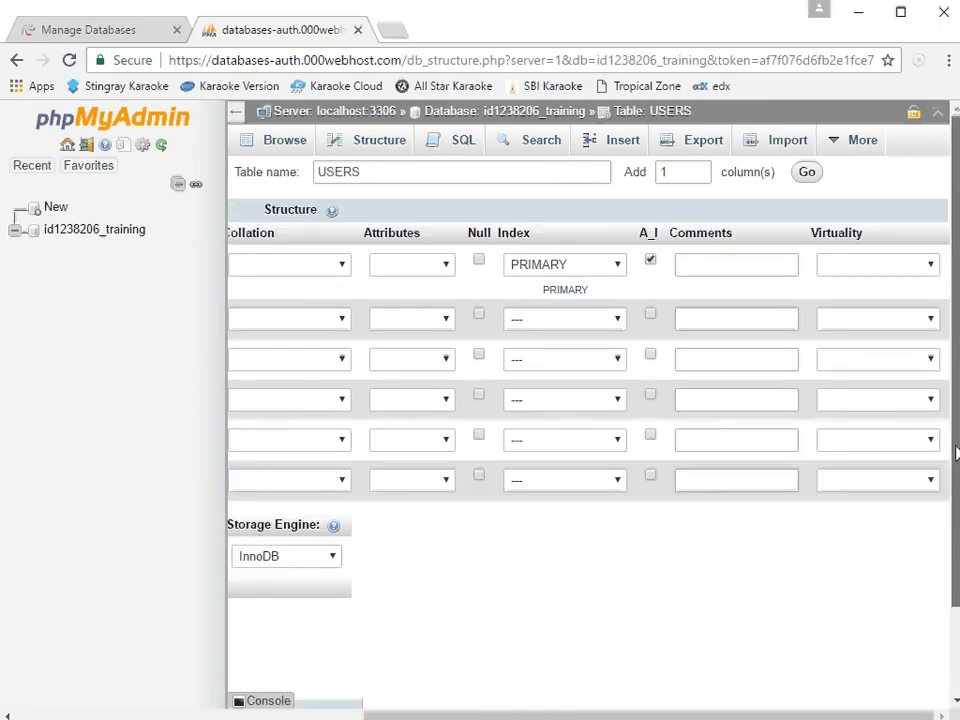
pyautogui.scroll(-1, 955, 553)
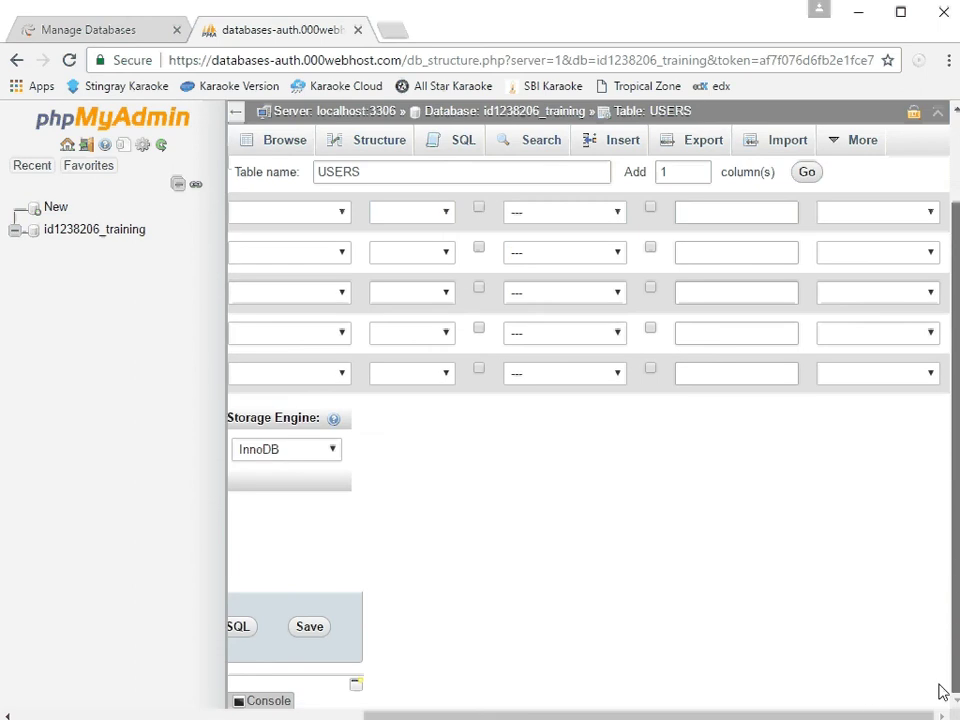
pyautogui.moveTo(868, 714); pyautogui.dragTo(522, 710)
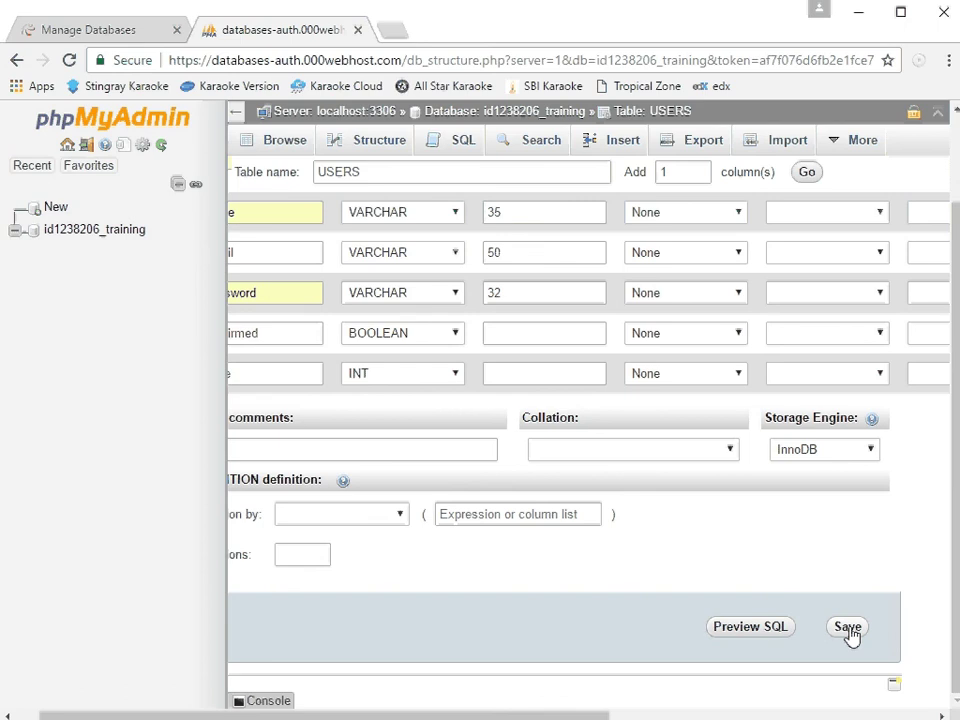
pyautogui.click(848, 628)
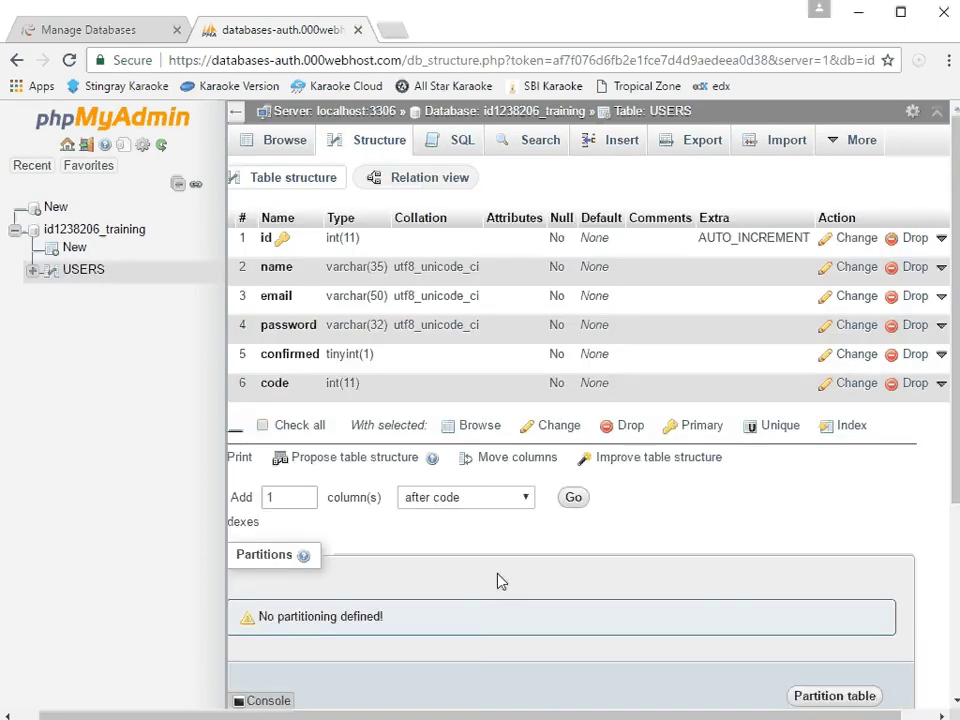
# Browse the contents of the USERS table and open its SQL query editor
pyautogui.click(85, 279)
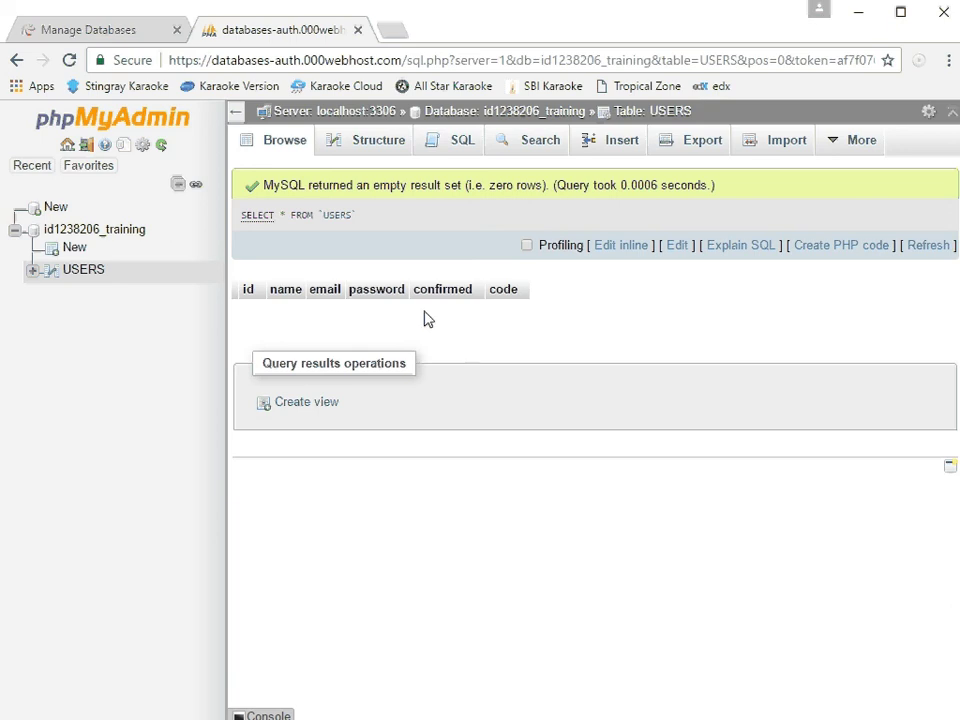
pyautogui.click(461, 142)
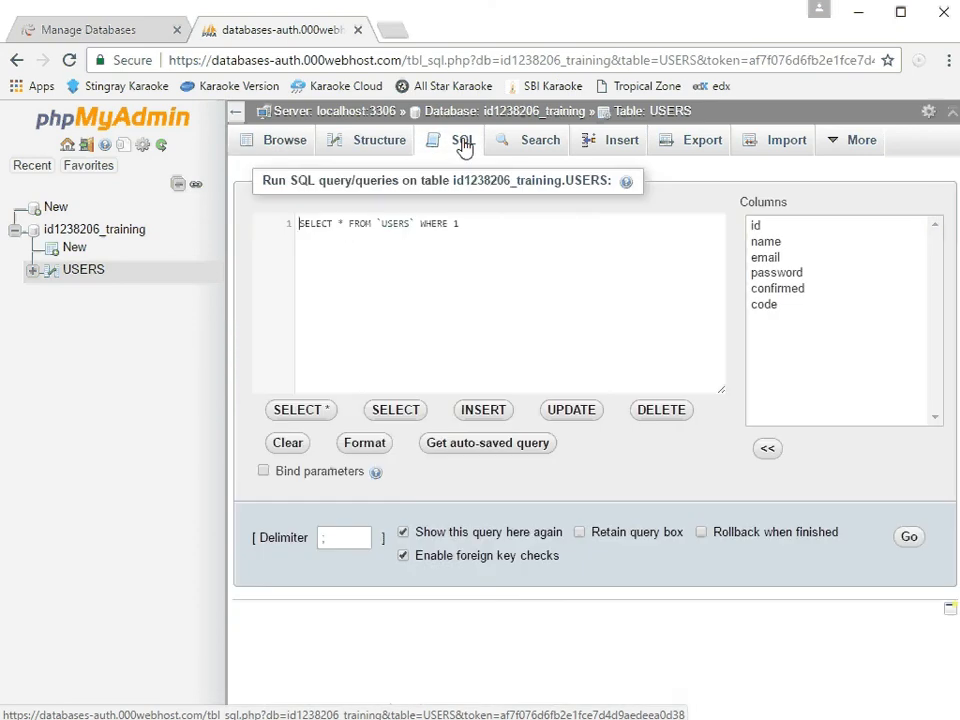